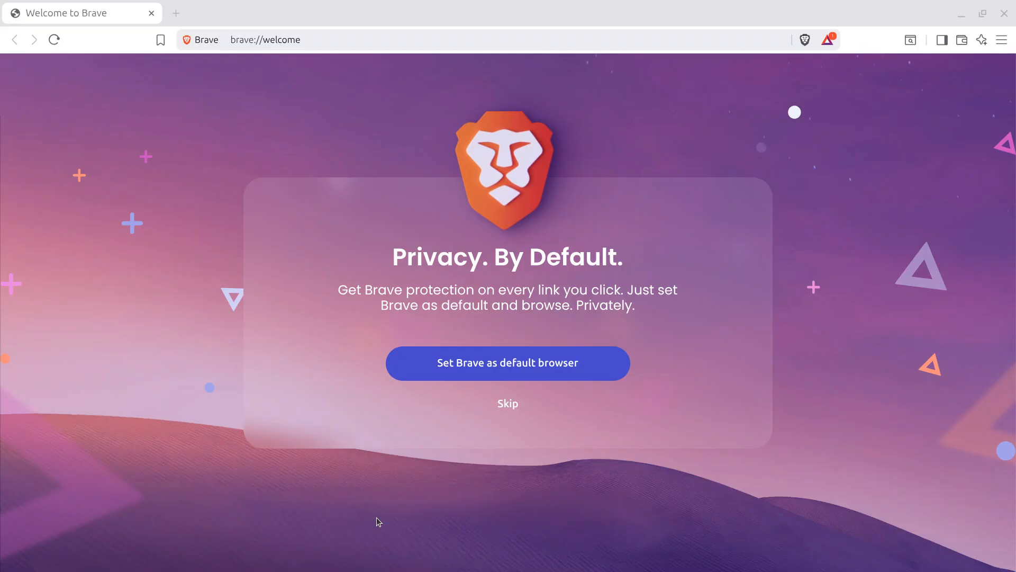
Open the browser's Shields settings and look over the default tracker and ad blocking options.
left_click(1001, 39)
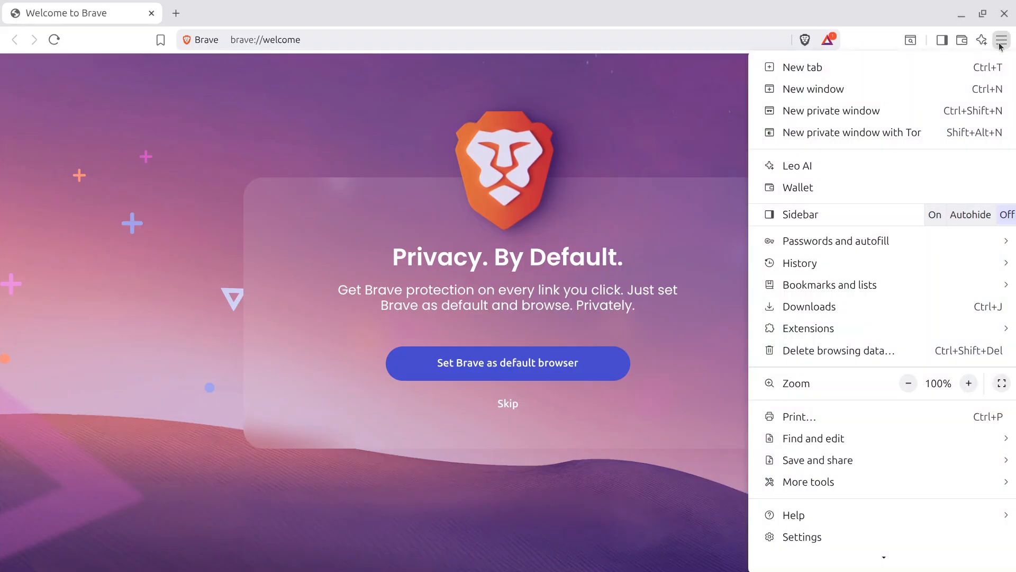
left_click(807, 536)
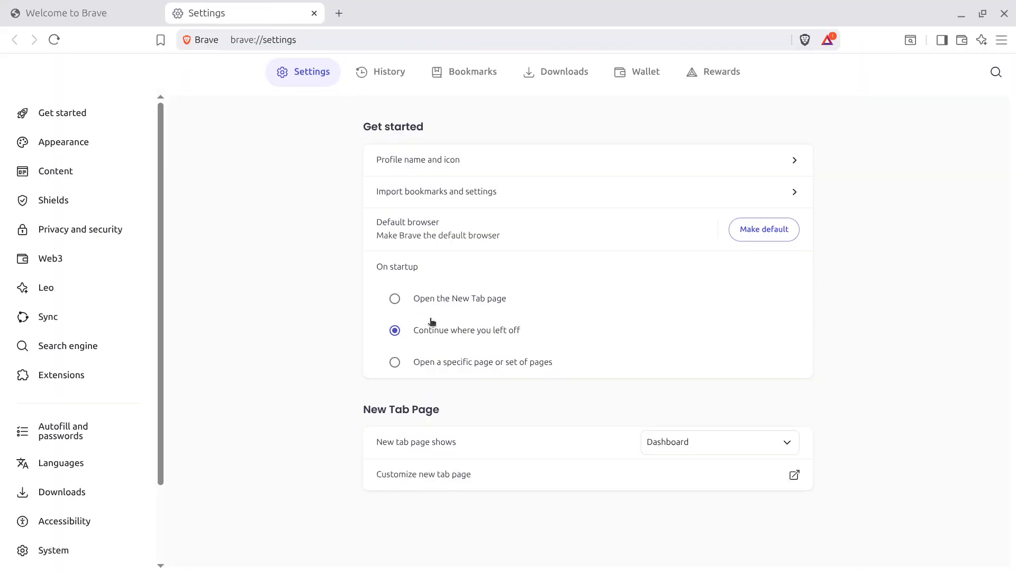
left_click(54, 201)
scroll(205, 405, "down", 2)
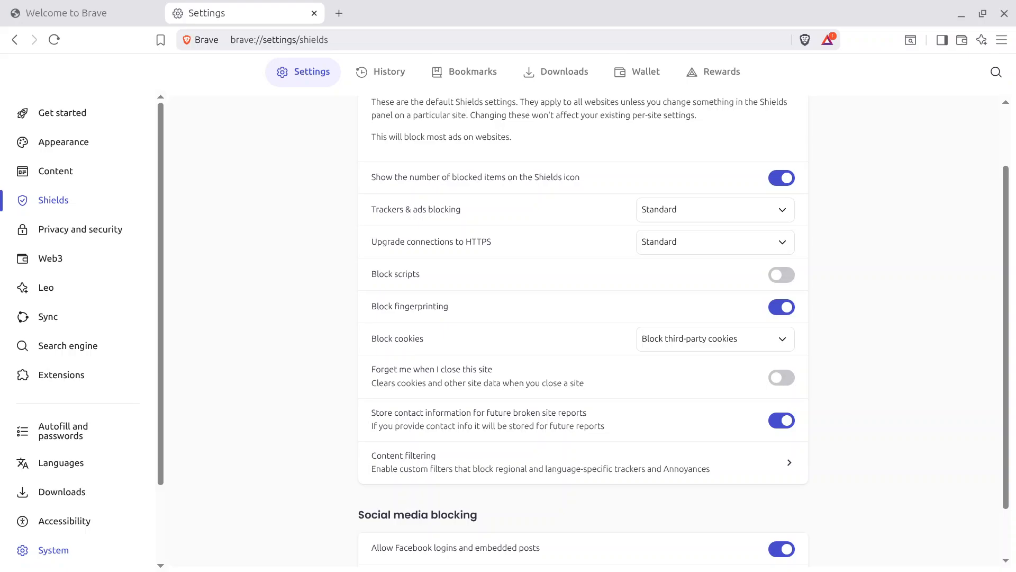
scroll(479, 247, "up", 3)
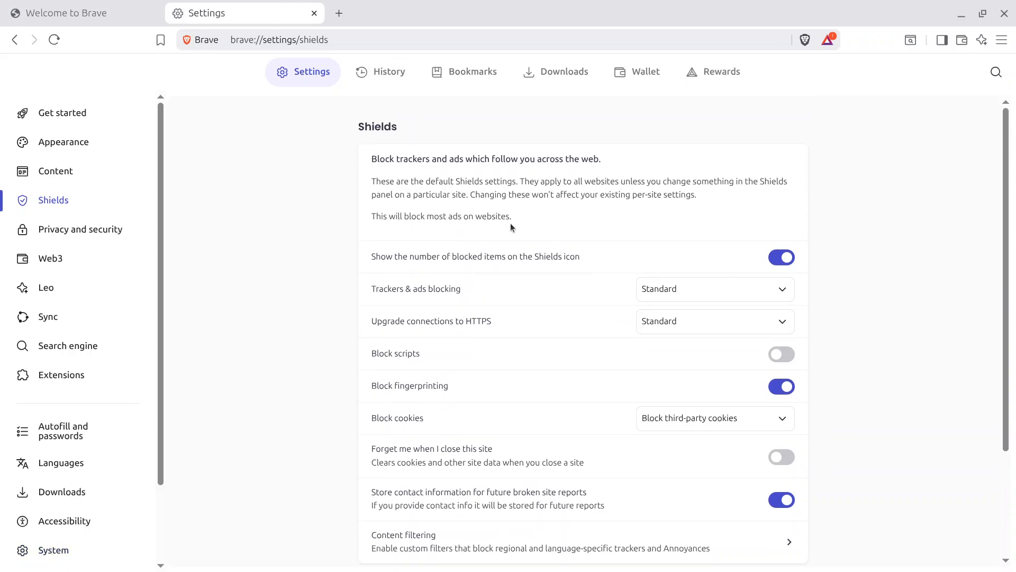
scroll(482, 202, "down", 2)
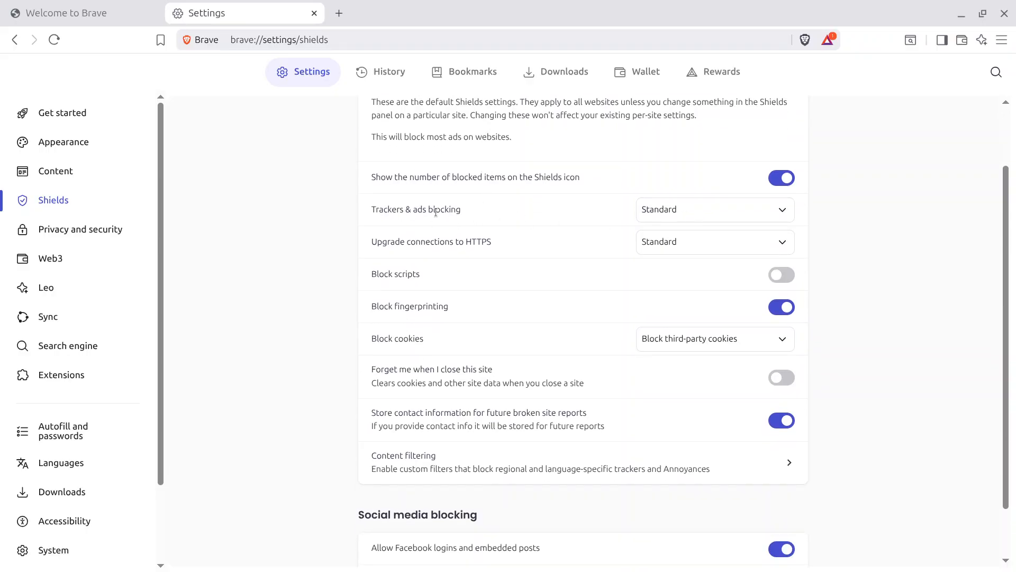
Set trackers and ads blocking to Aggressive and upgrading connections to HTTPS to Strict.
left_click(699, 213)
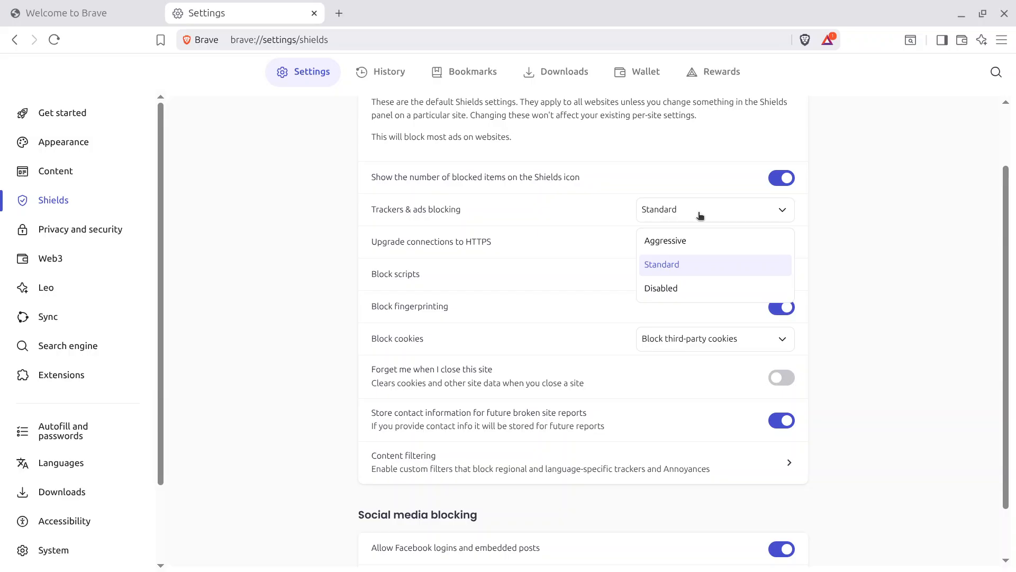
left_click(690, 241)
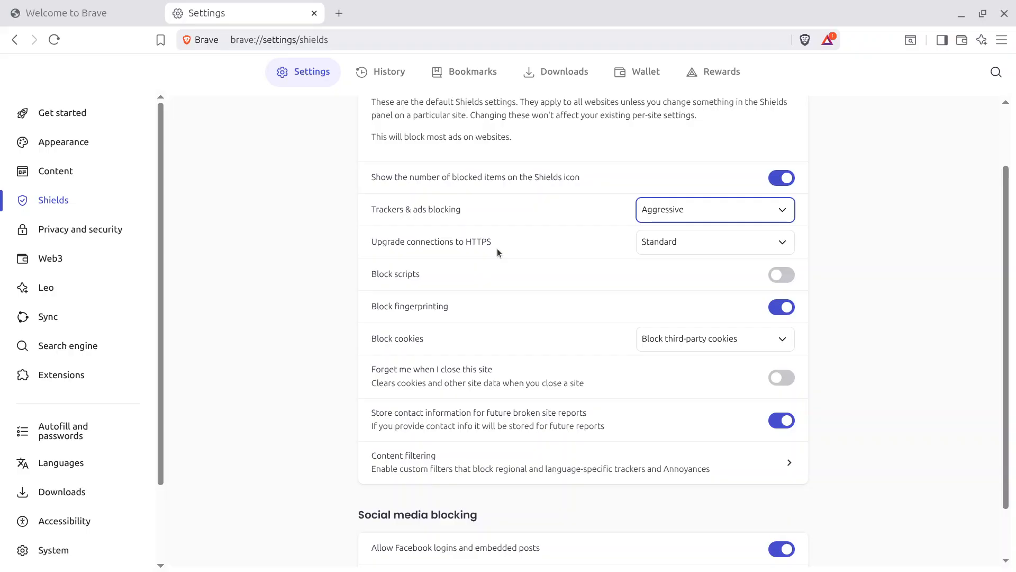
left_click(679, 247)
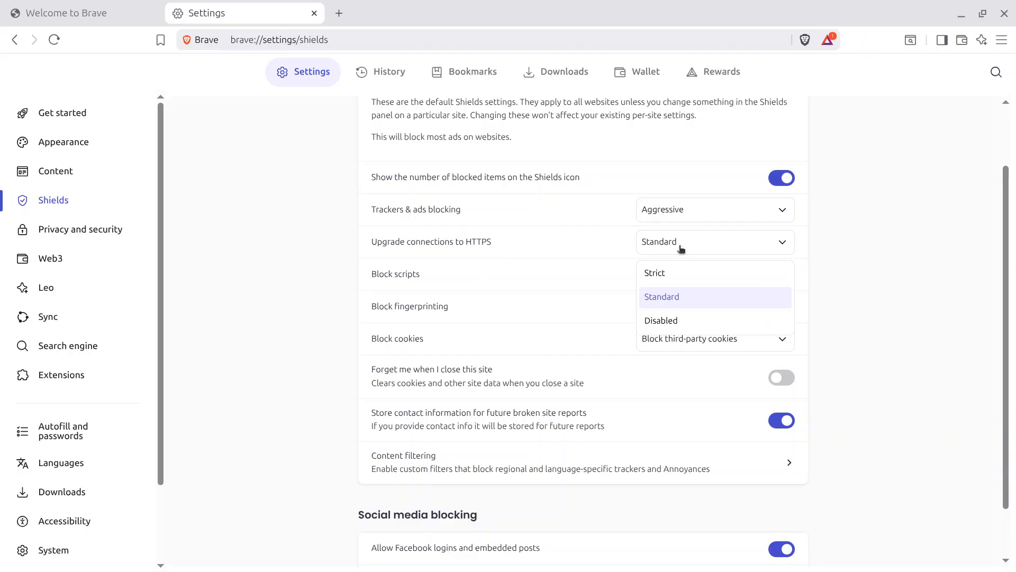
left_click(679, 274)
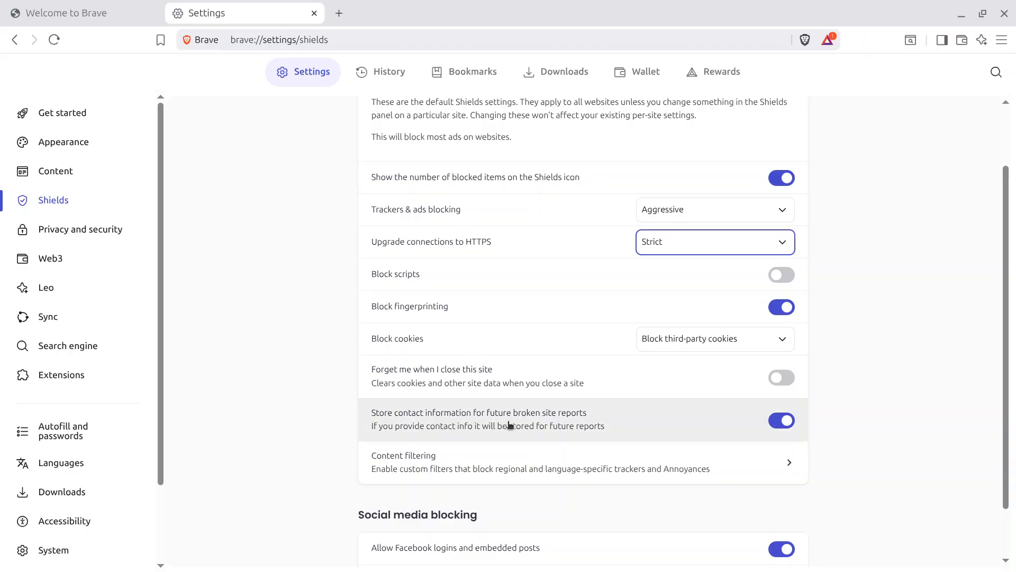
Turn off storing contact information for broken site reports, and disallow Facebook logins and embedded posts and X embedded tweets.
left_click(778, 423)
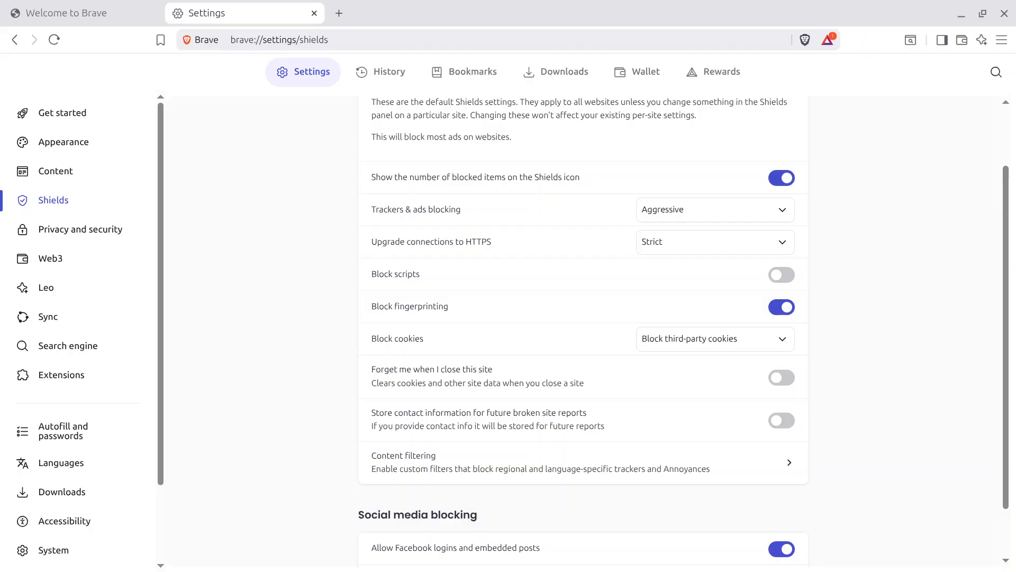
scroll(421, 295, "down", 2)
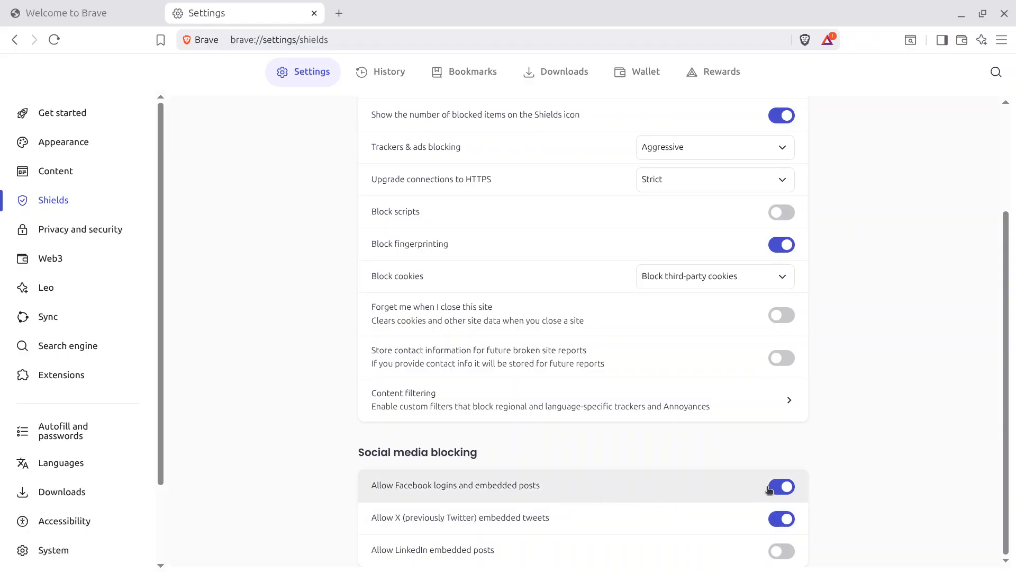
left_click(789, 486)
left_click(789, 522)
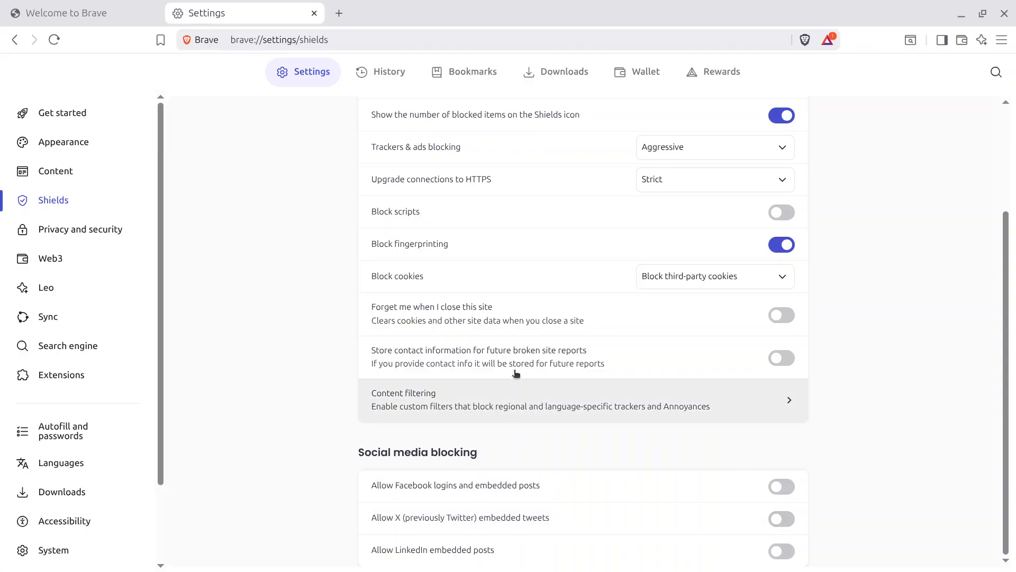
Review the Safe Browsing and secure DNS options on the Security page under Privacy and security, and return to the overview.
left_click(75, 232)
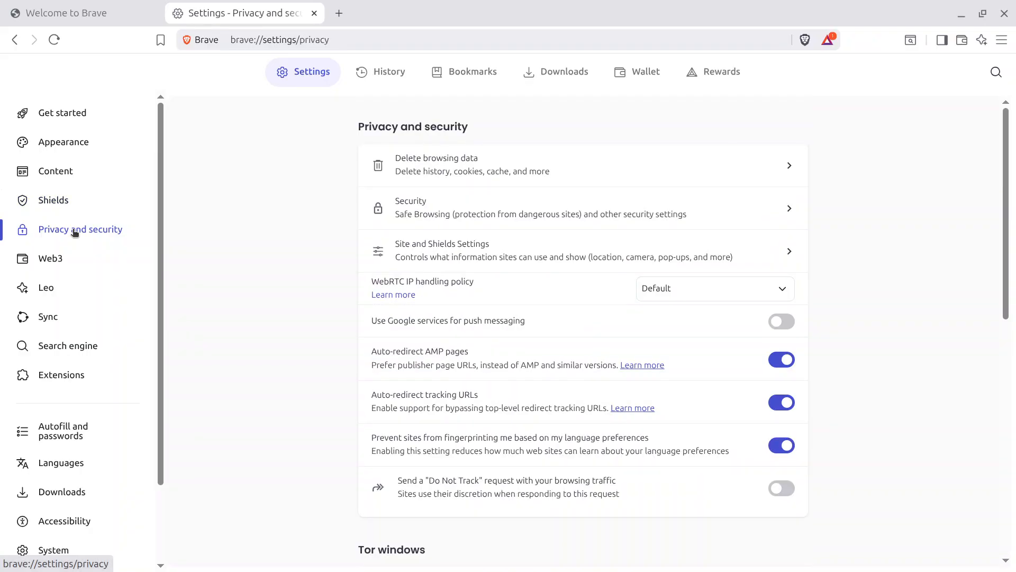
left_click(459, 214)
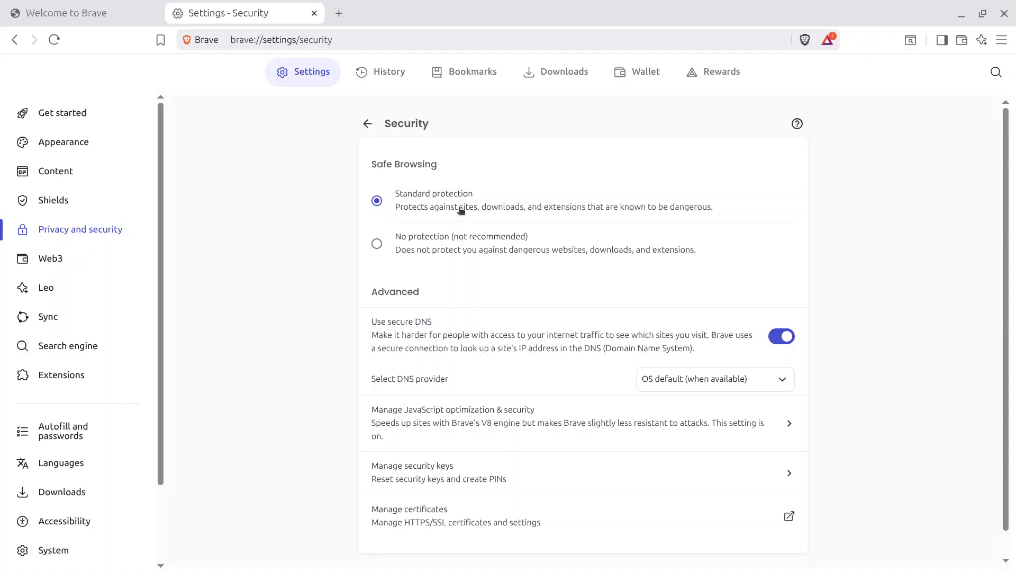
scroll(460, 210, "down", 1)
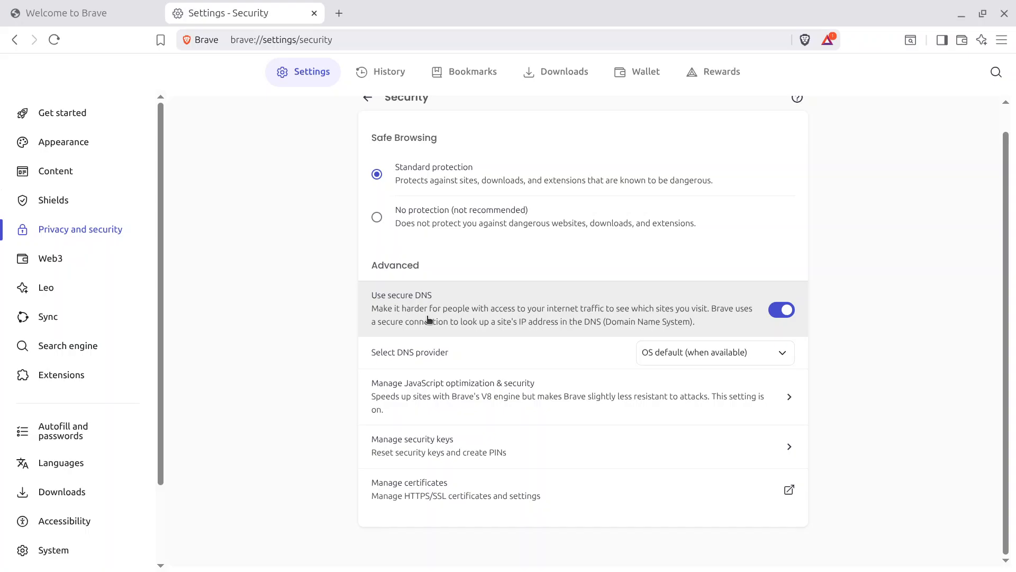
scroll(430, 259, "up", 1)
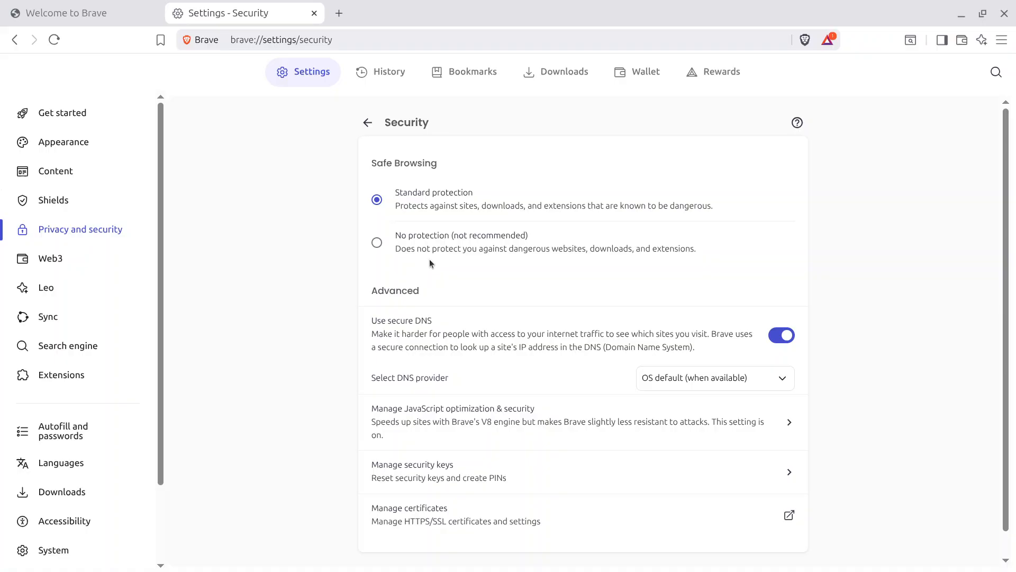
left_click(366, 125)
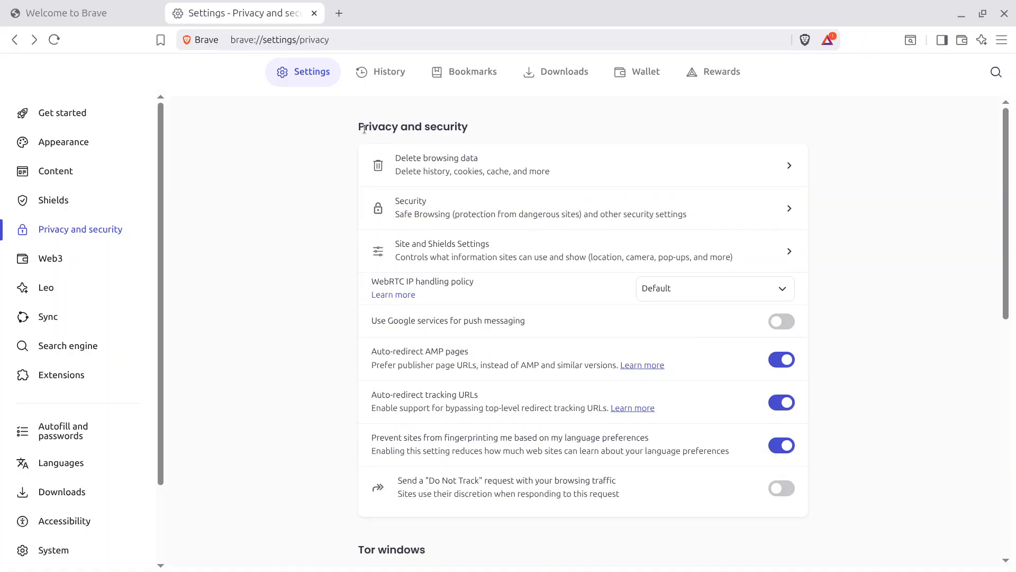
In Site and Shields Settings, set the default location permission to not allow sites to see the location.
left_click(454, 262)
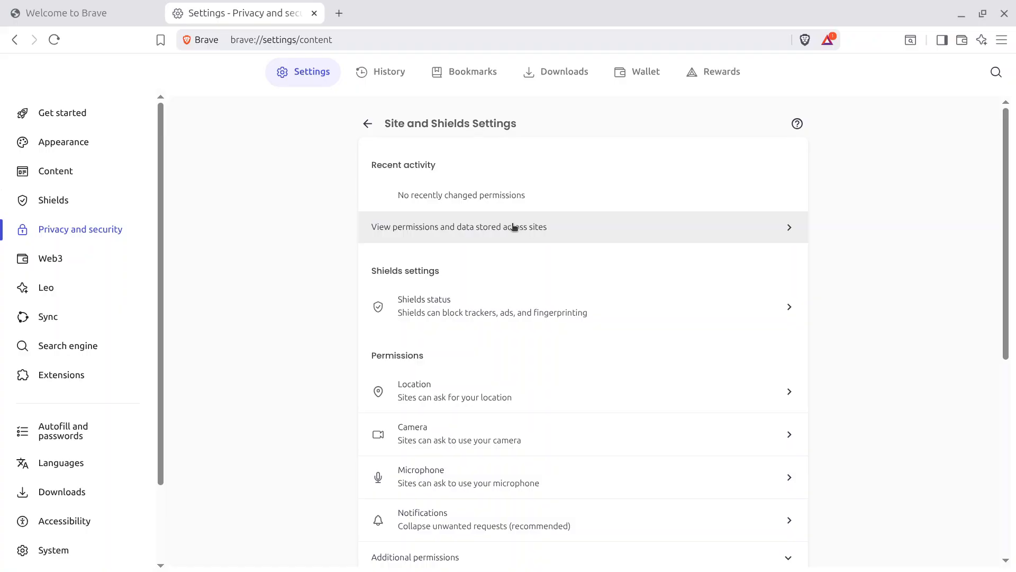
scroll(513, 227, "down", 3)
left_click(476, 245)
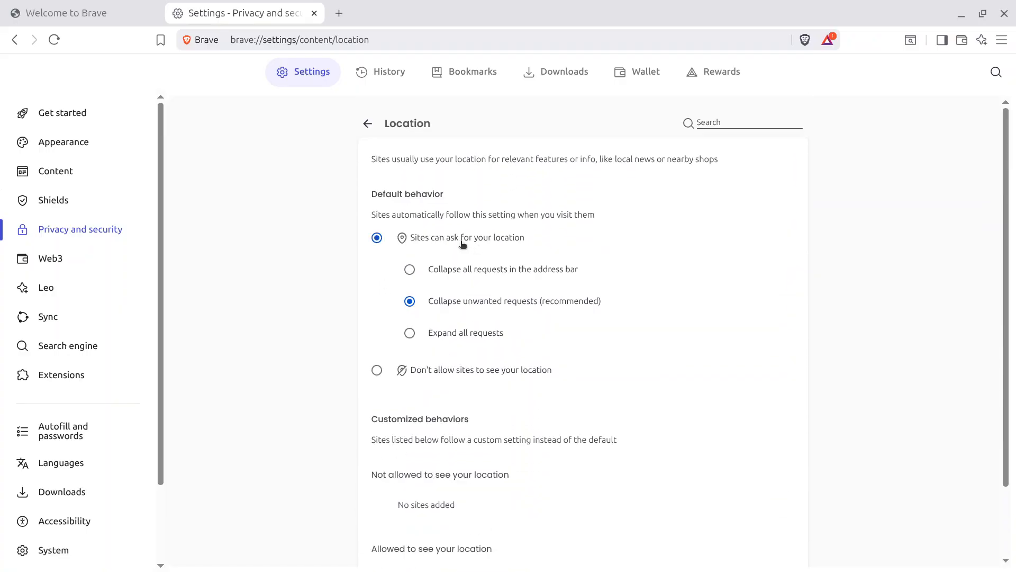
left_click(376, 369)
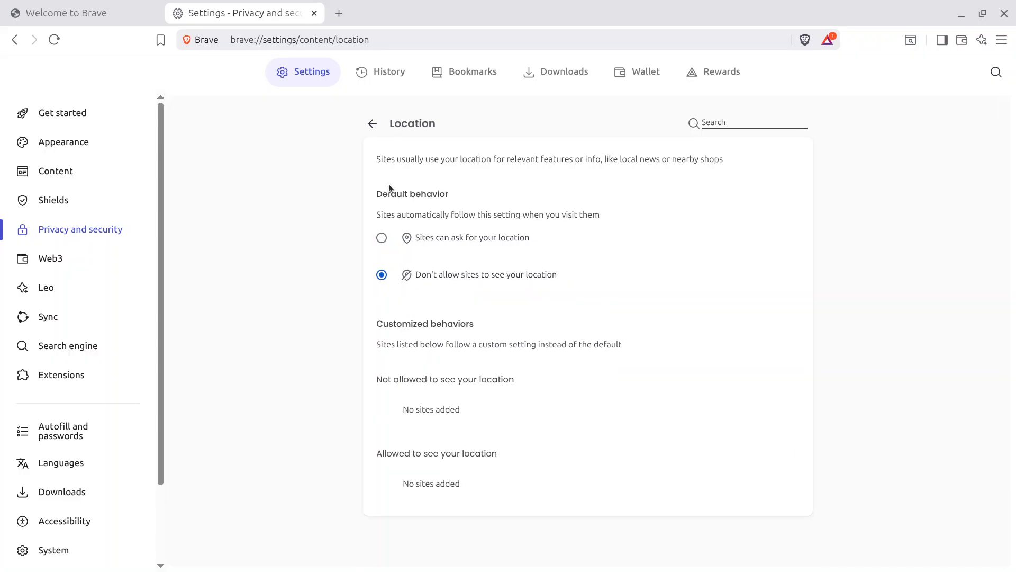
left_click(372, 124)
Set the default camera permission to not allow sites to use the camera.
scroll(466, 370, "down", 2)
left_click(464, 344)
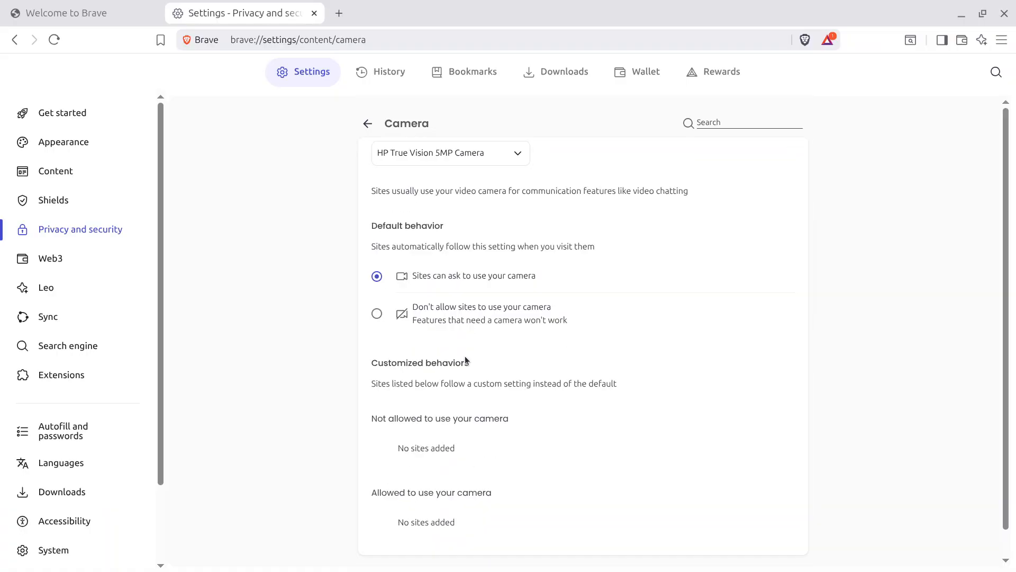
left_click(377, 316)
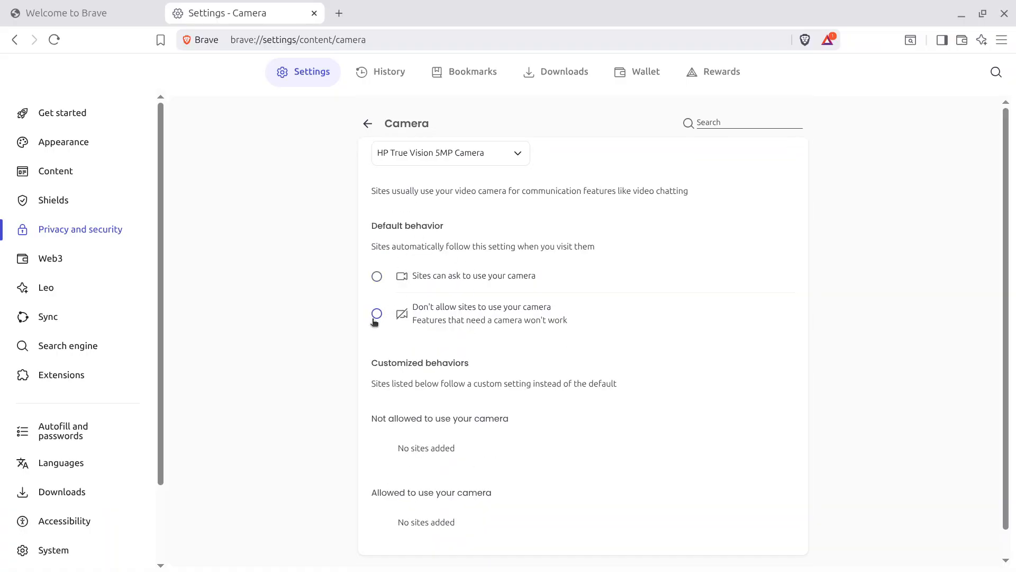
left_click(368, 124)
Set the default microphone permission to not allow sites to use the microphone.
scroll(492, 331, "down", 3)
left_click(493, 331)
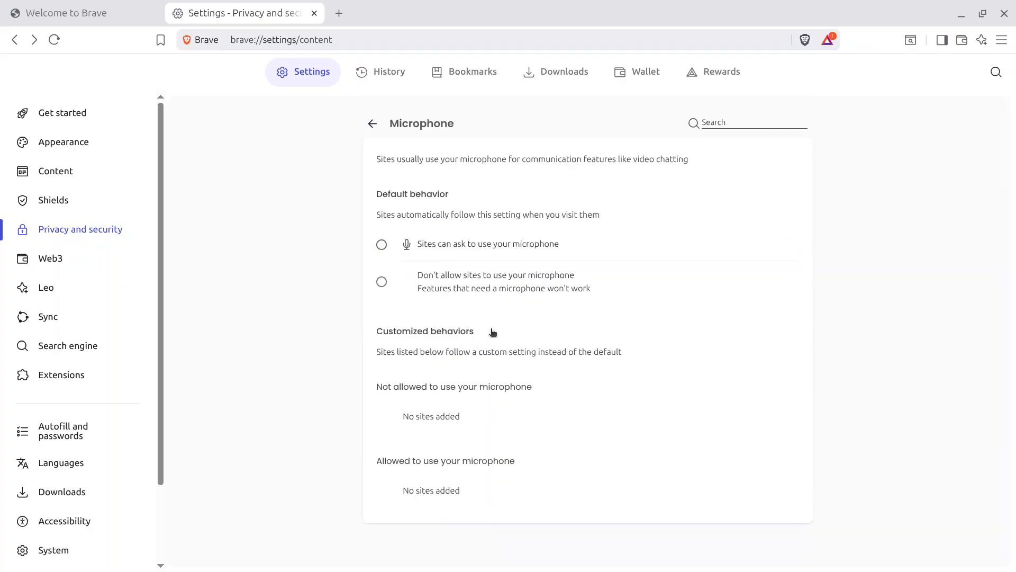
left_click(377, 317)
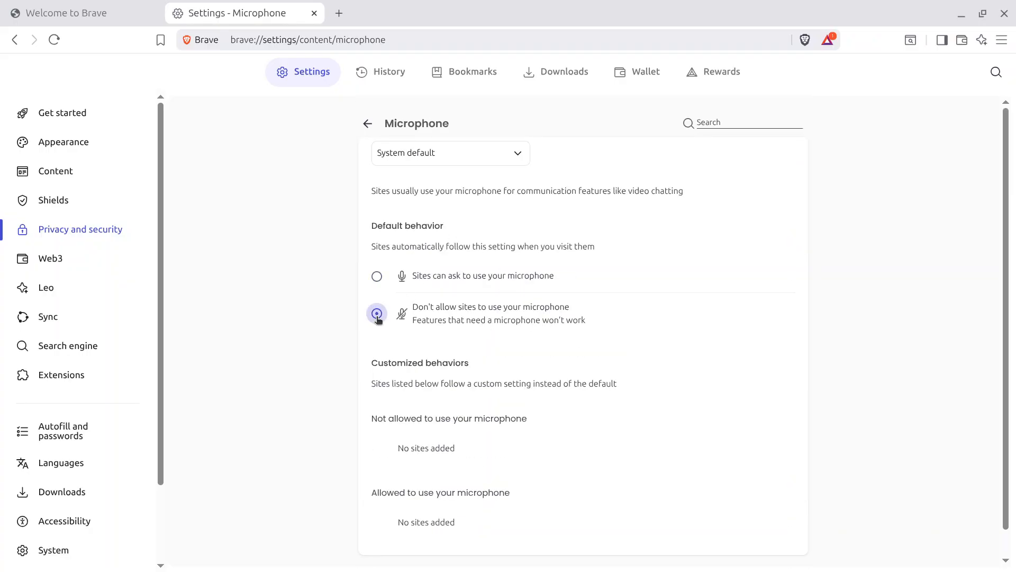
left_click(367, 123)
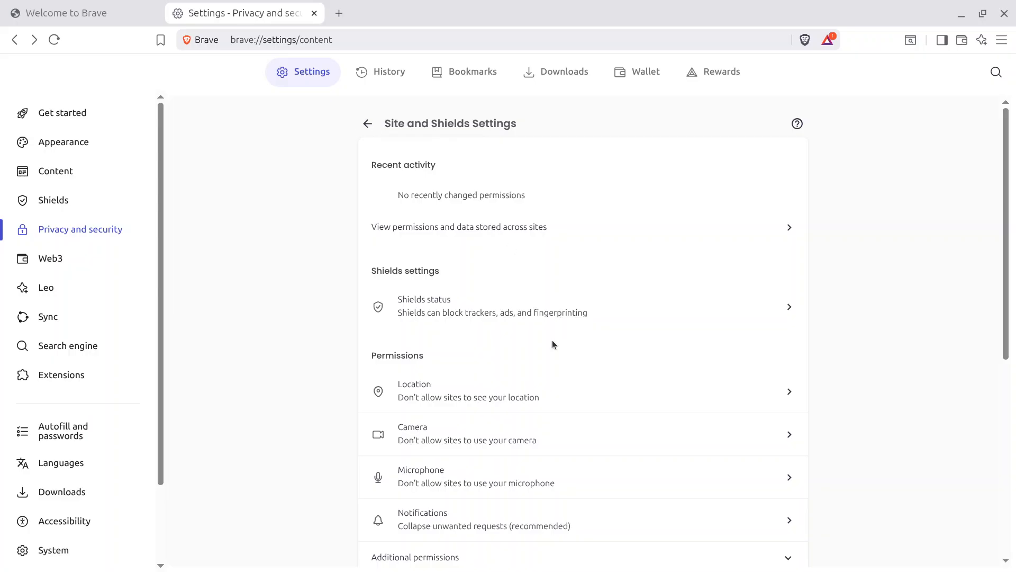
Expand the additional permissions and disallow legacy Google Sign-In via third-party cookies.
scroll(587, 378, "down", 3)
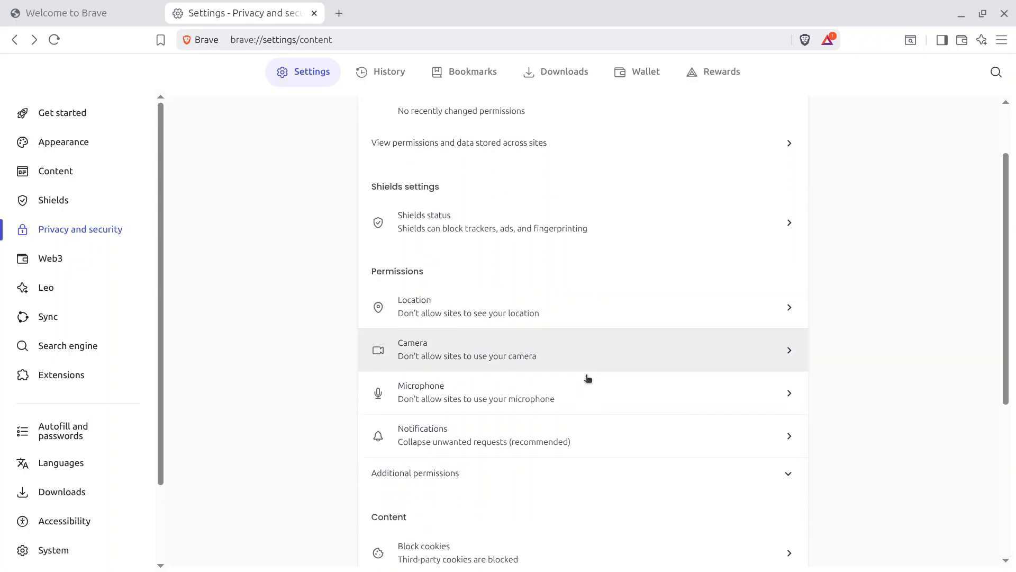
scroll(503, 397, "down", 3)
left_click(454, 406)
scroll(524, 339, "down", 5)
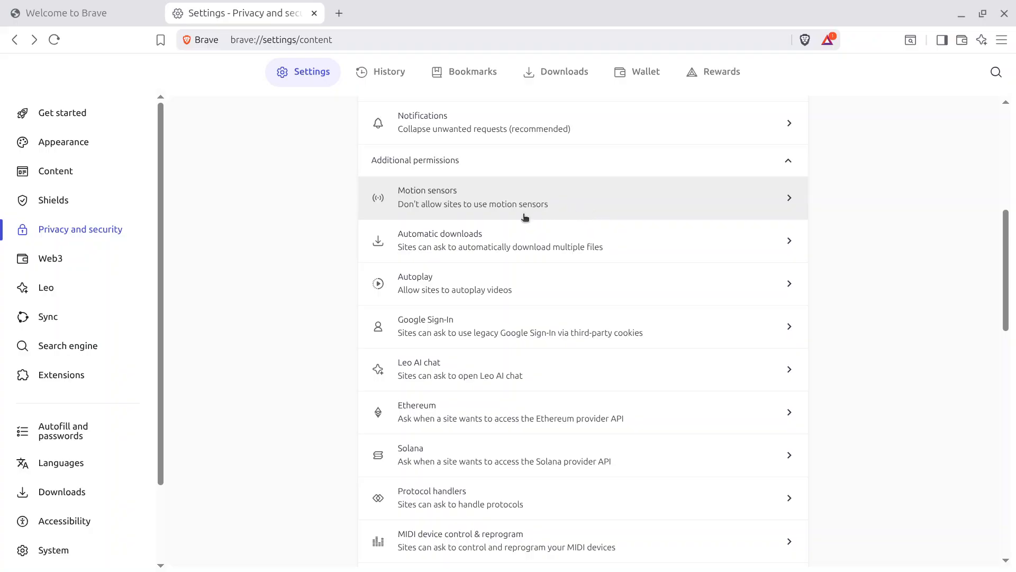
left_click(457, 328)
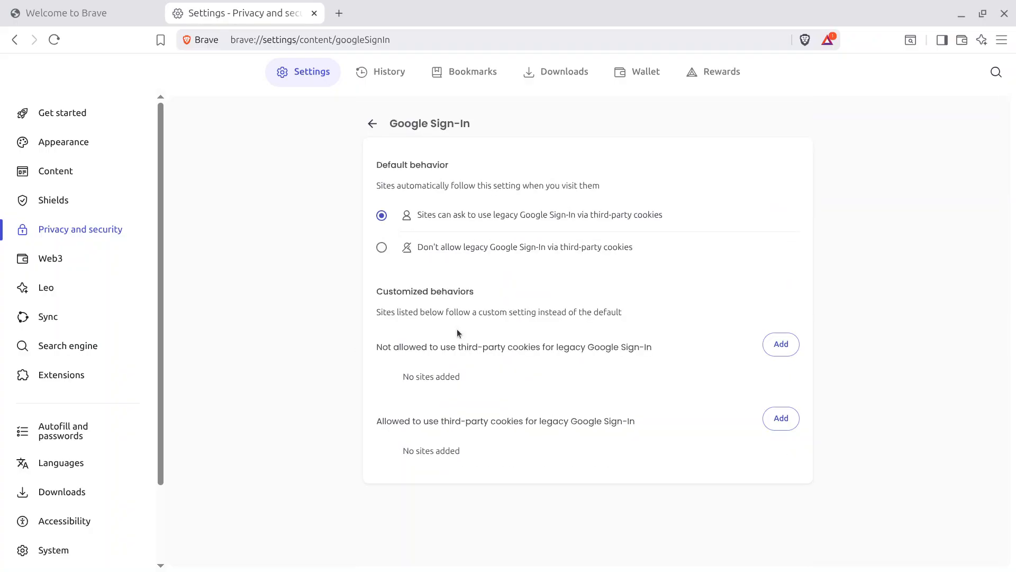
left_click(382, 251)
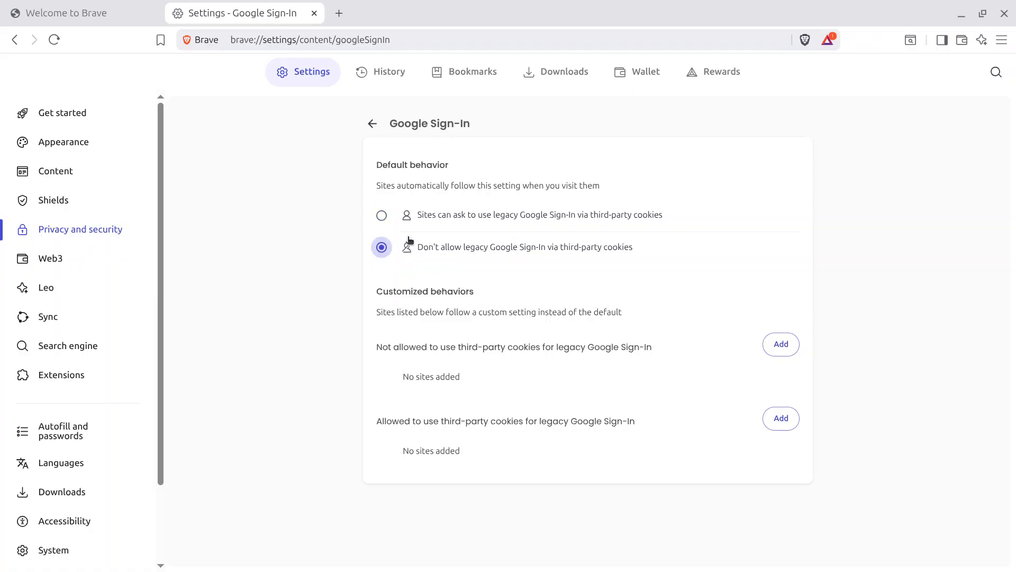
left_click(373, 124)
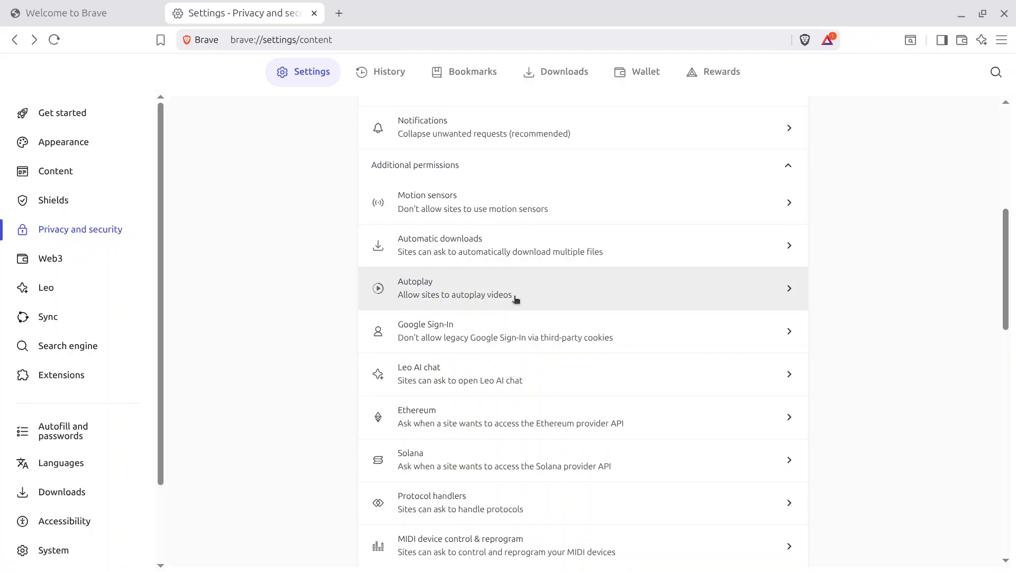
In the additional permissions, set payment handlers to not allow sites to install them.
scroll(516, 298, "down", 4)
scroll(516, 300, "down", 3)
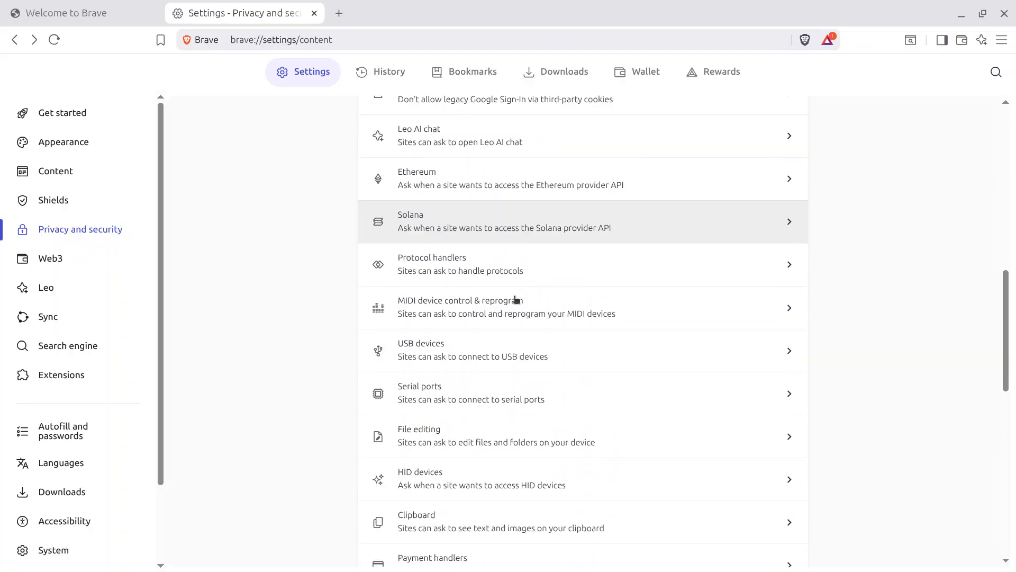
scroll(517, 299, "down", 3)
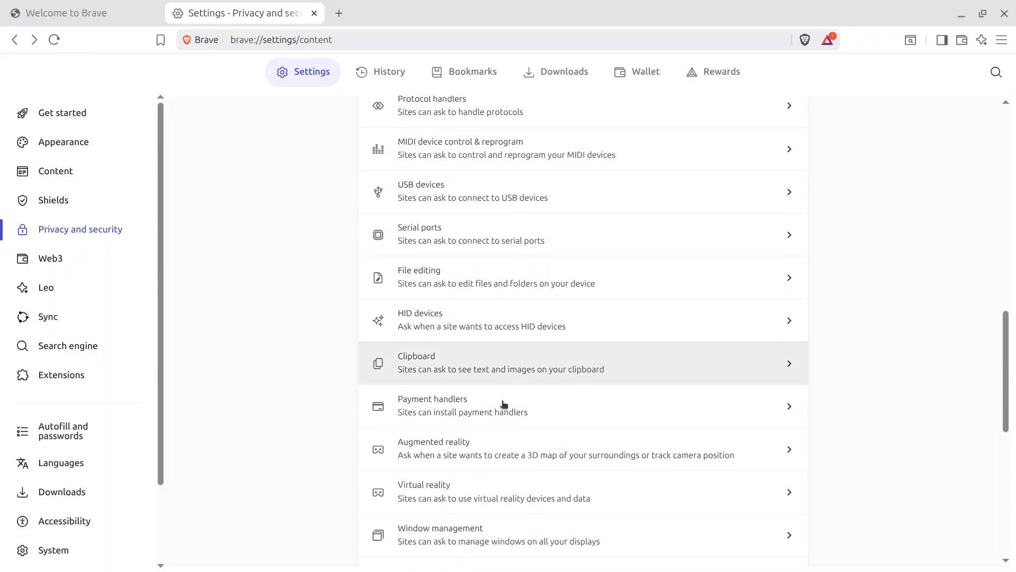
left_click(504, 406)
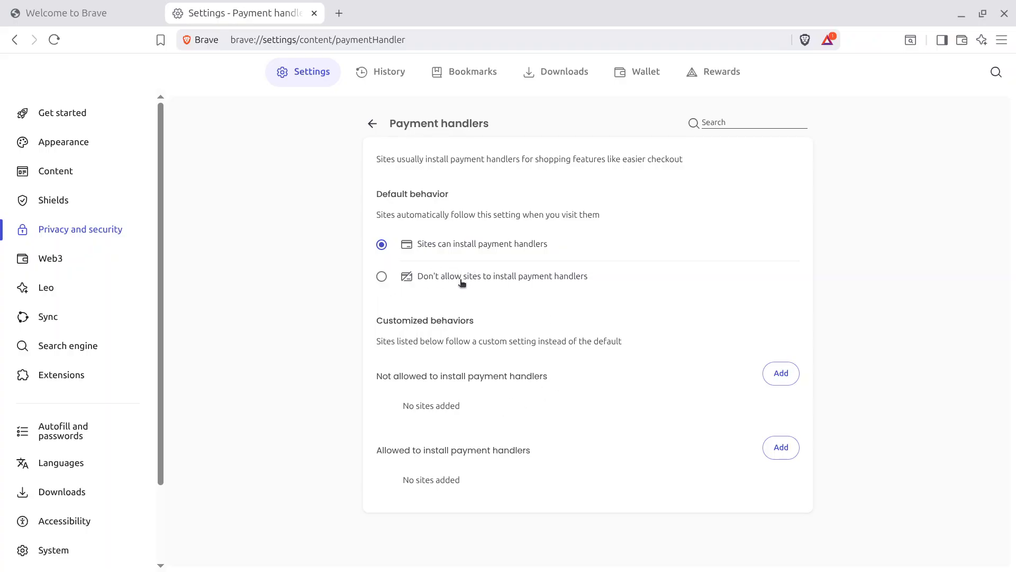
left_click(381, 276)
left_click(373, 124)
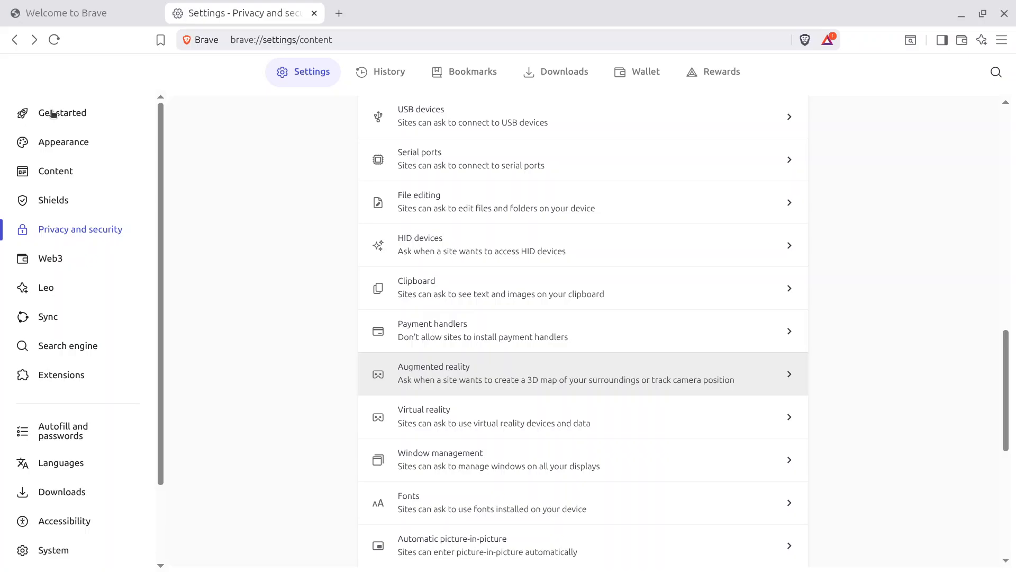
Review the remaining site permissions and content settings, expanding the additional content settings to examine their defaults.
scroll(551, 230, "down", 6)
scroll(554, 232, "down", 2)
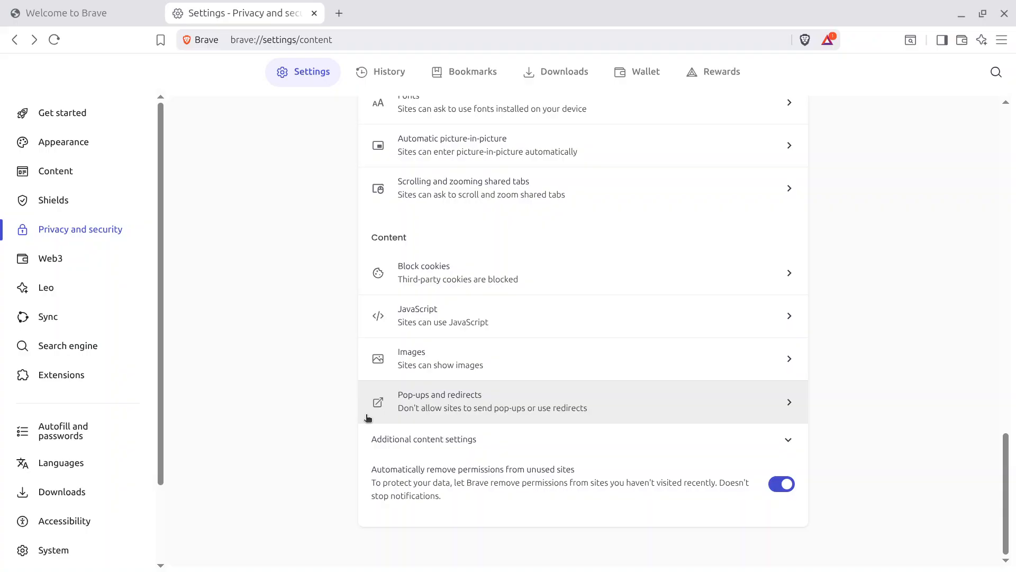
left_click(412, 439)
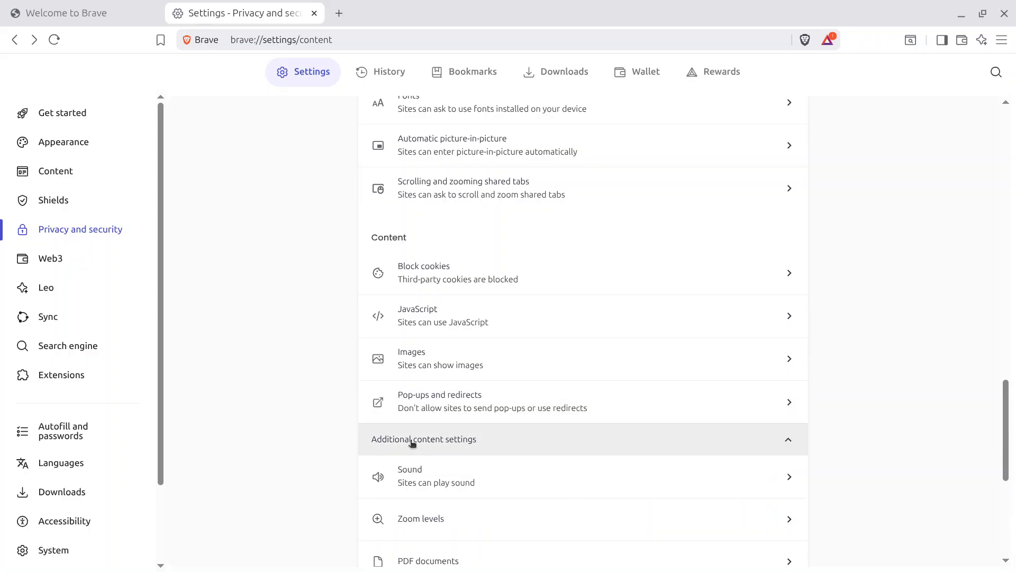
scroll(528, 214, "down", 5)
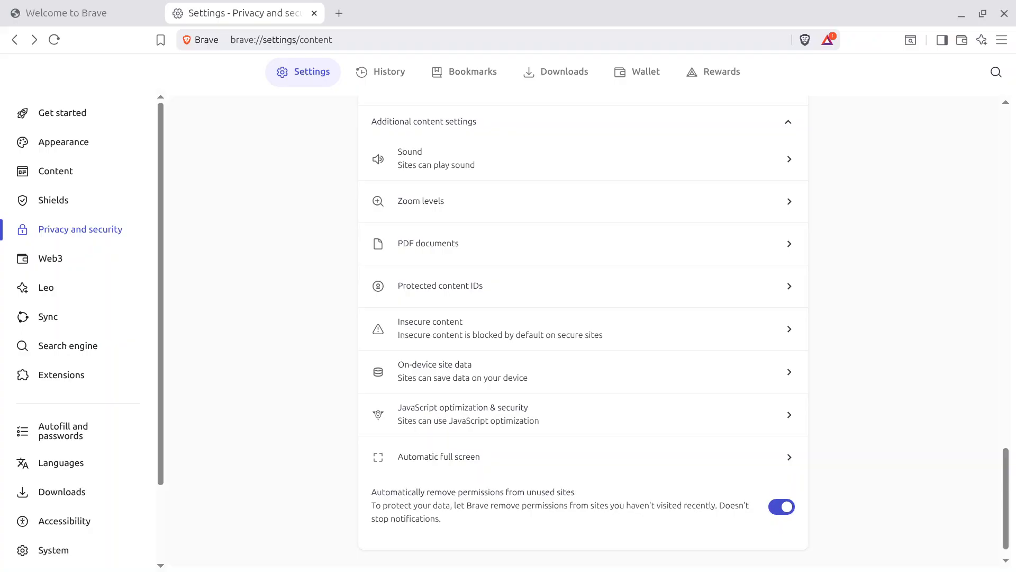
In the main privacy and security settings, enable sending a "Do Not Track" request with browsing traffic and confirm it.
left_click(89, 236)
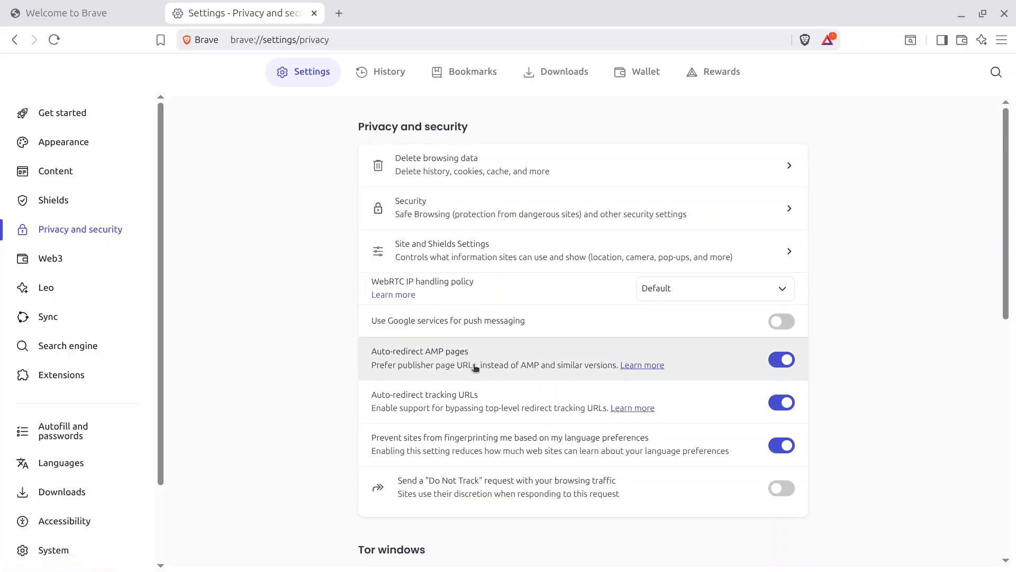
scroll(591, 289, "down", 3)
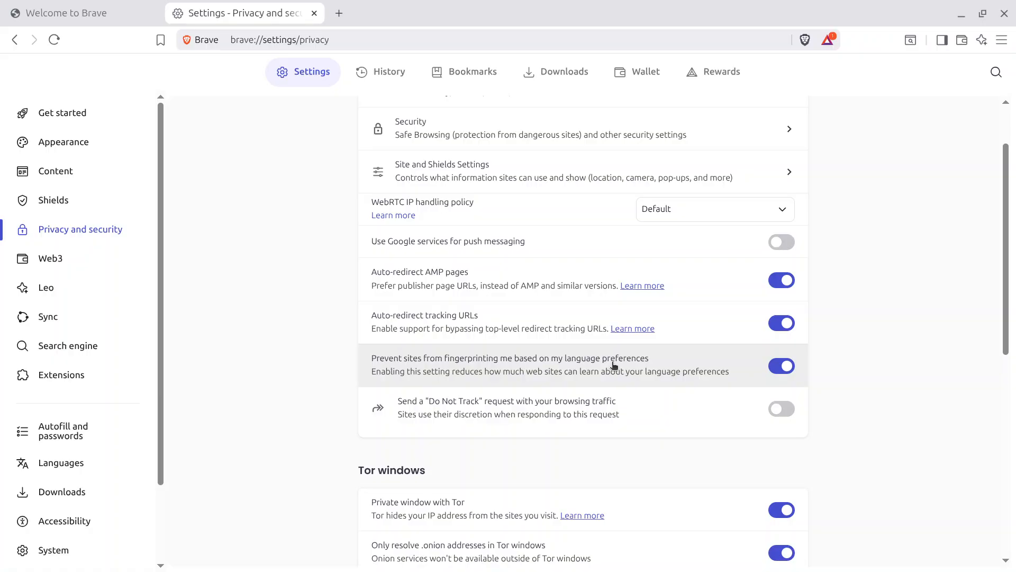
scroll(614, 365, "down", 3)
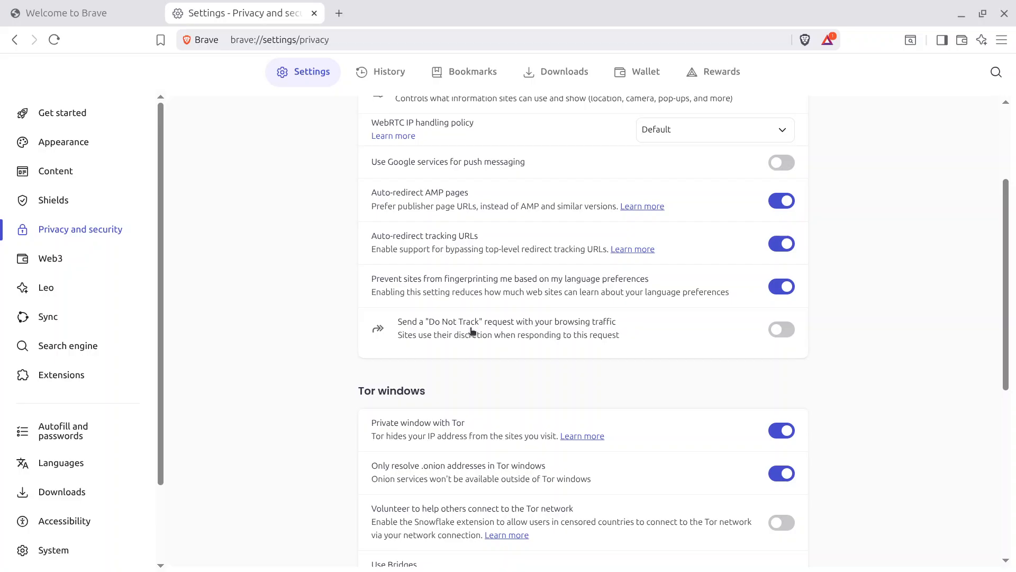
left_click(776, 330)
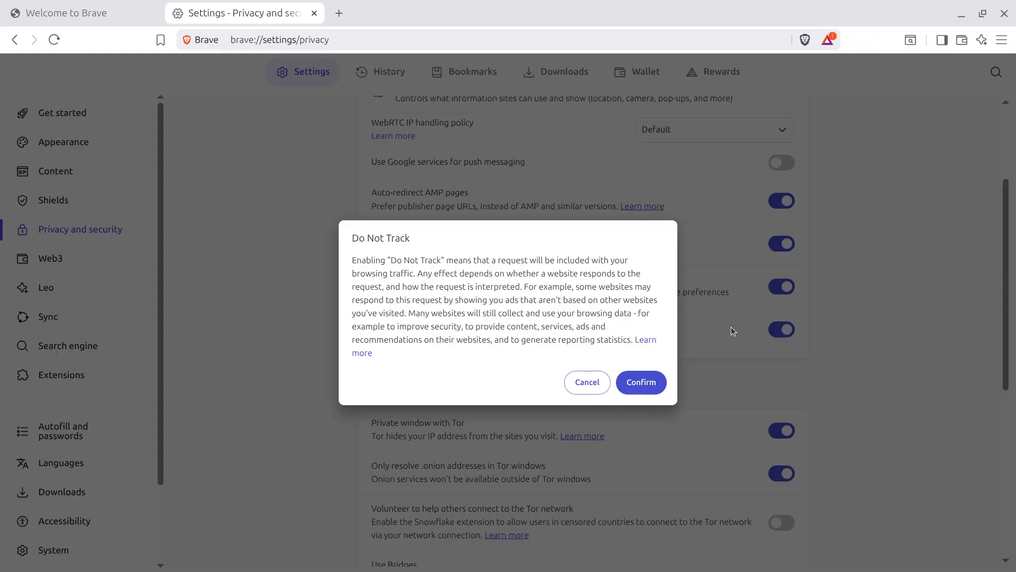
left_click(639, 394)
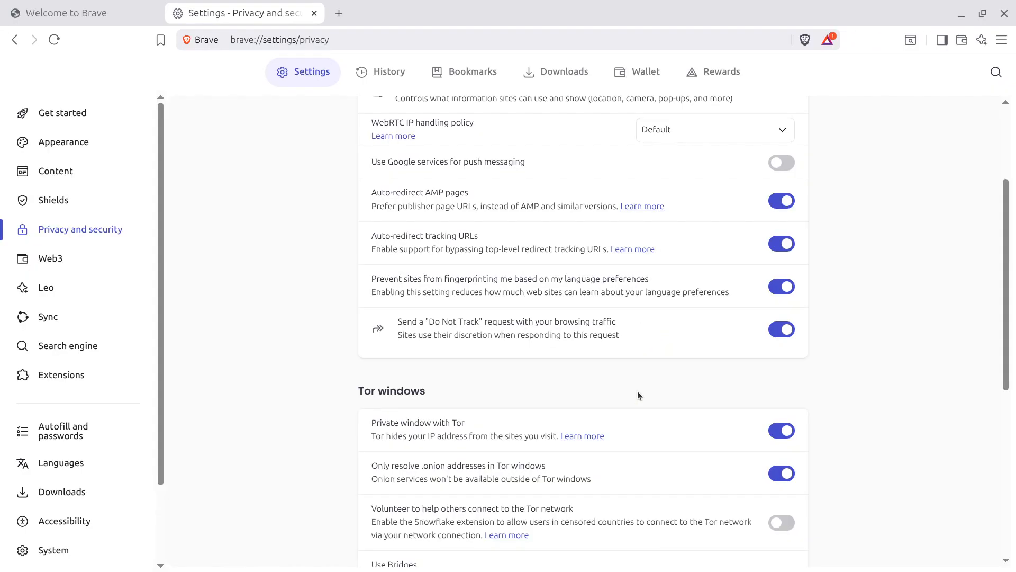
Under Data collection, turn off the daily usage ping to Brave and privacy-preserving product analytics (P3A).
scroll(591, 335, "down", 6)
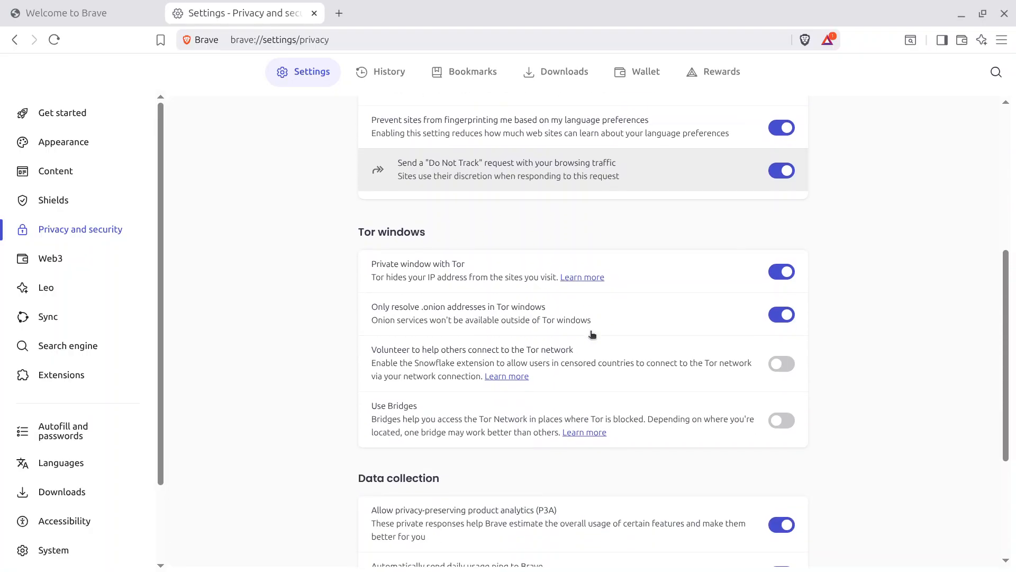
scroll(592, 334, "down", 1)
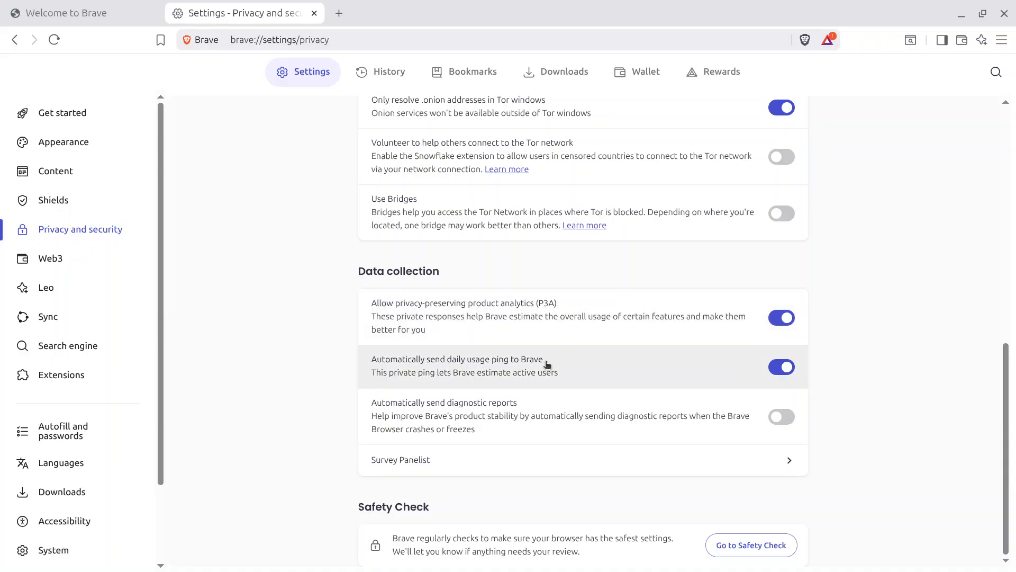
left_click(781, 367)
left_click(780, 319)
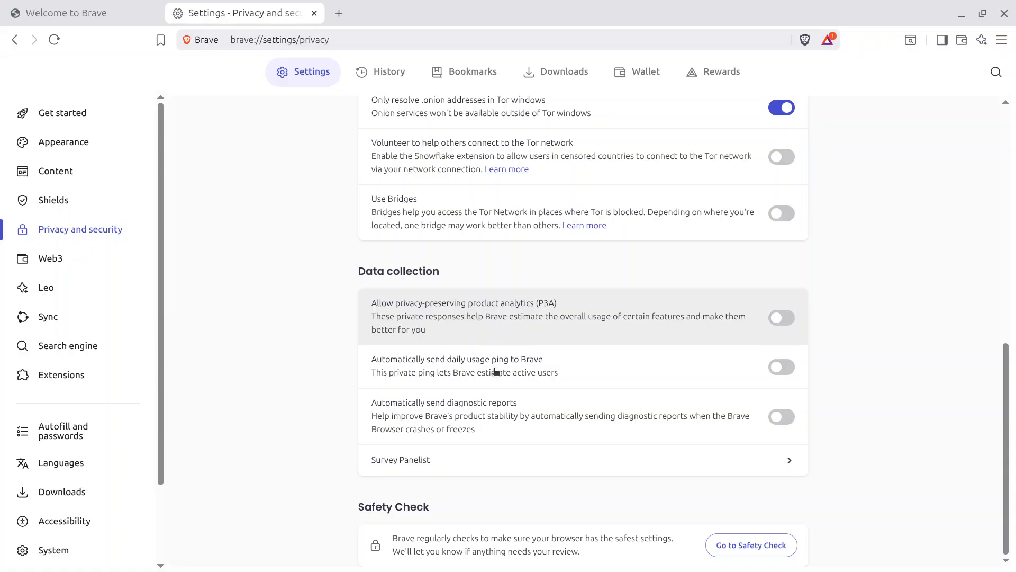
In the Leo settings, turn off storing conversation history and accept erasing all previously stored conversations.
left_click(51, 293)
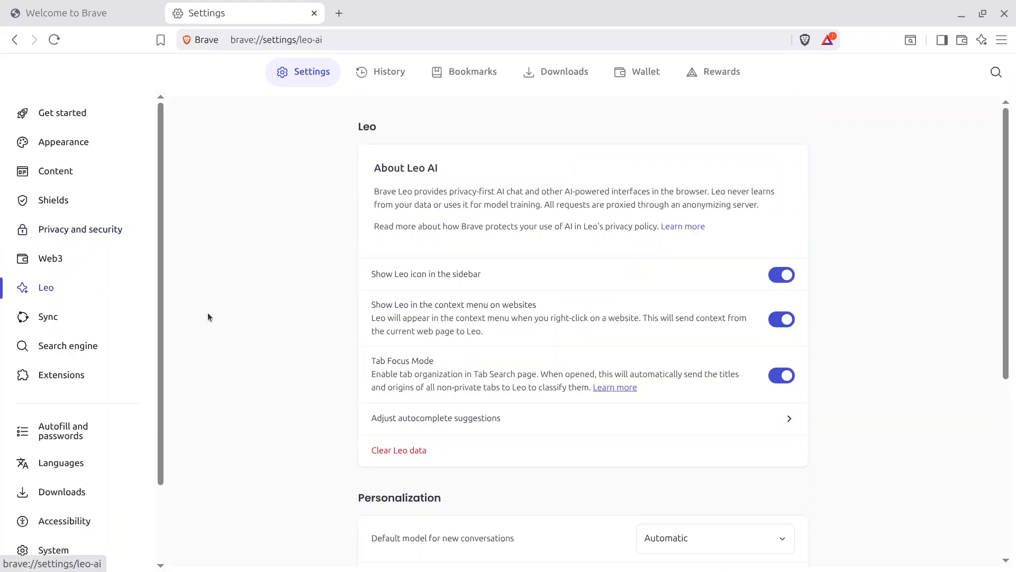
scroll(579, 190, "down", 3)
scroll(582, 222, "down", 3)
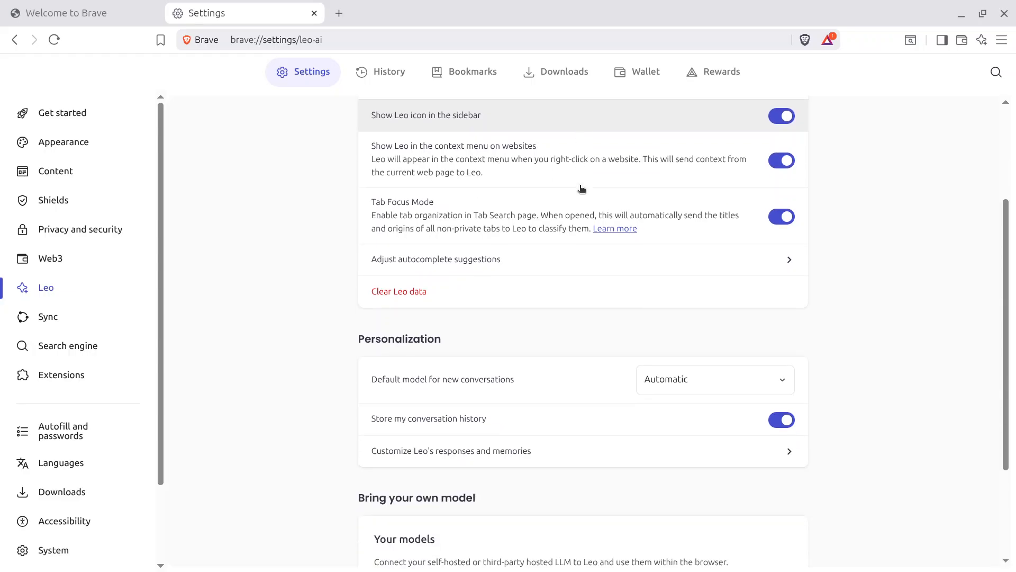
scroll(583, 211, "up", 3)
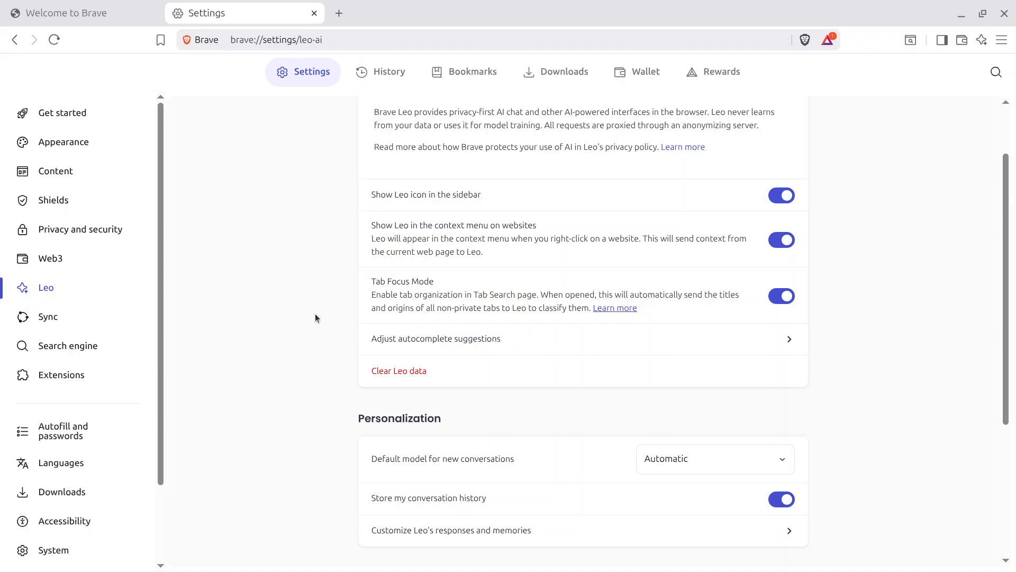
scroll(316, 318, "down", 3)
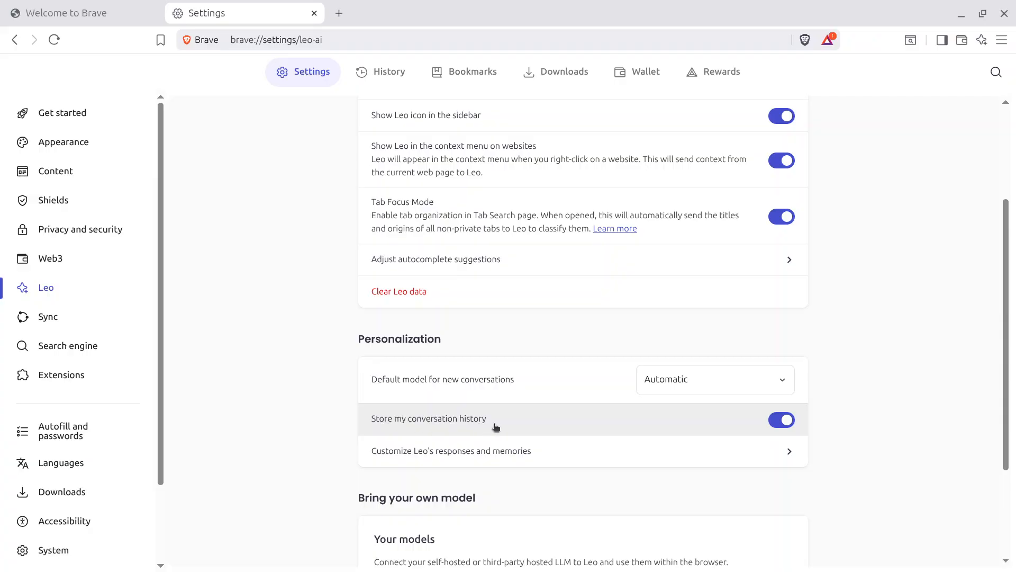
left_click(781, 421)
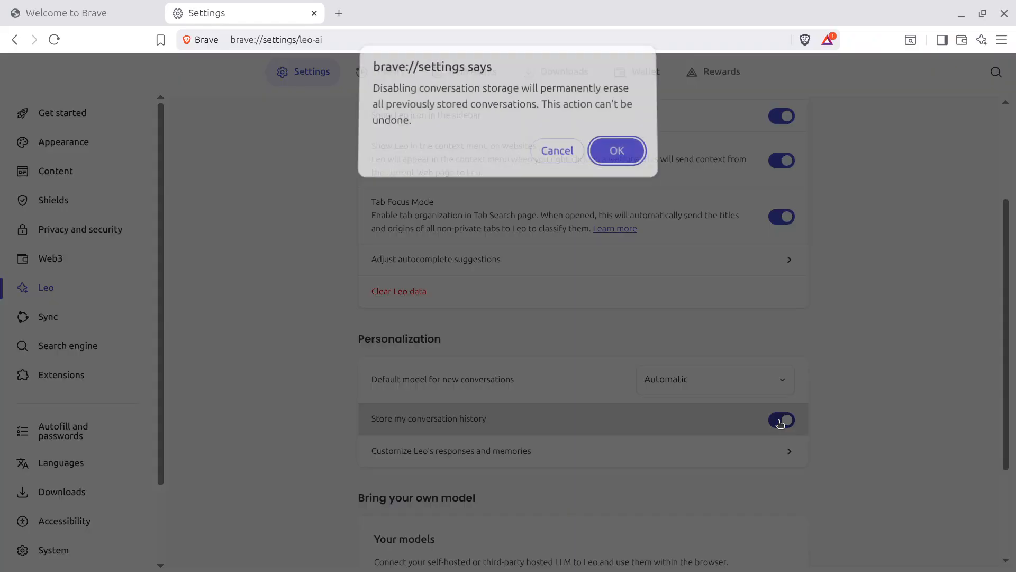
left_click(606, 159)
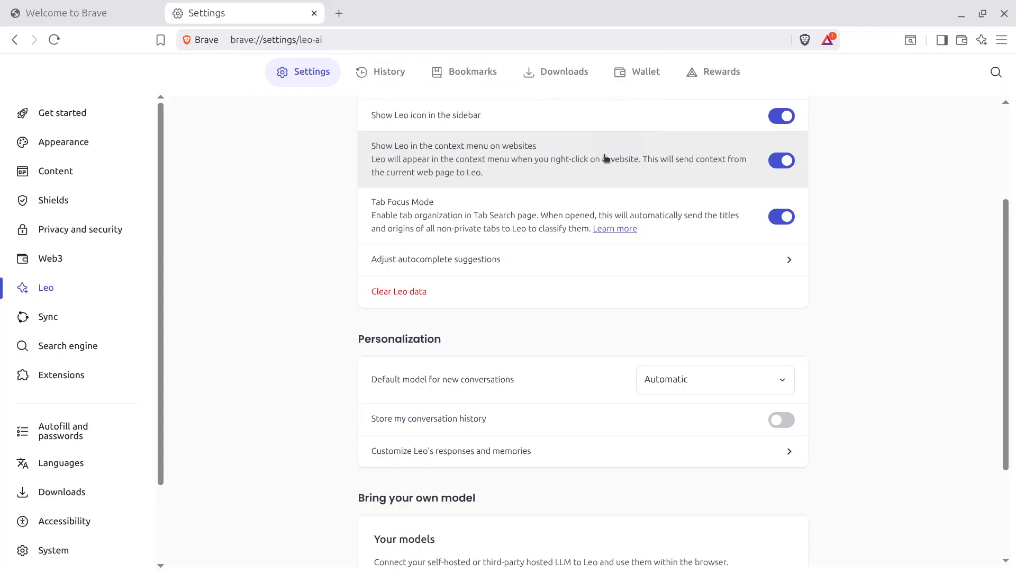
In the settings for Leo's responses and memories, disable Leo Customization and User Memory.
scroll(443, 351, "down", 3)
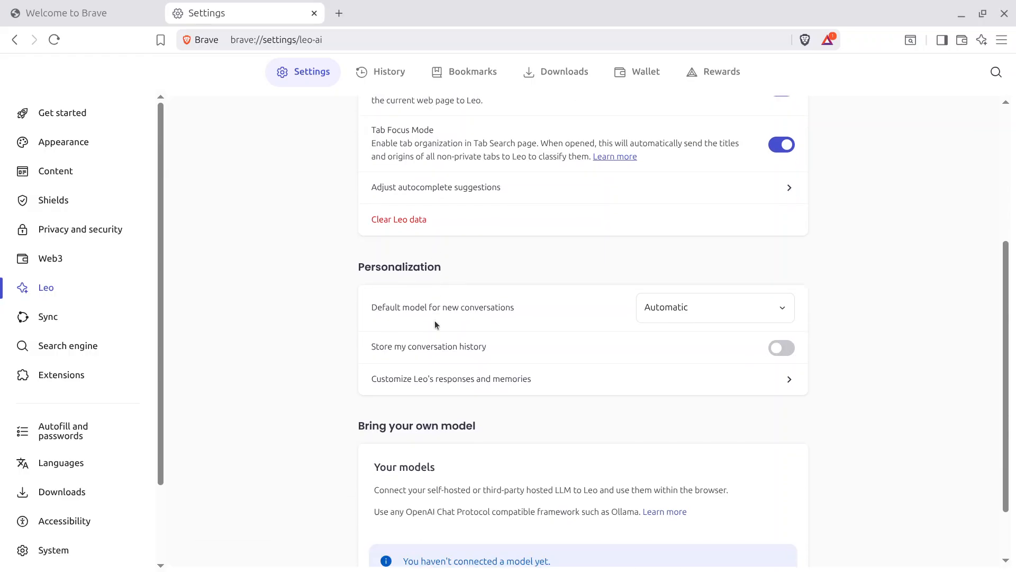
scroll(435, 321, "down", 2)
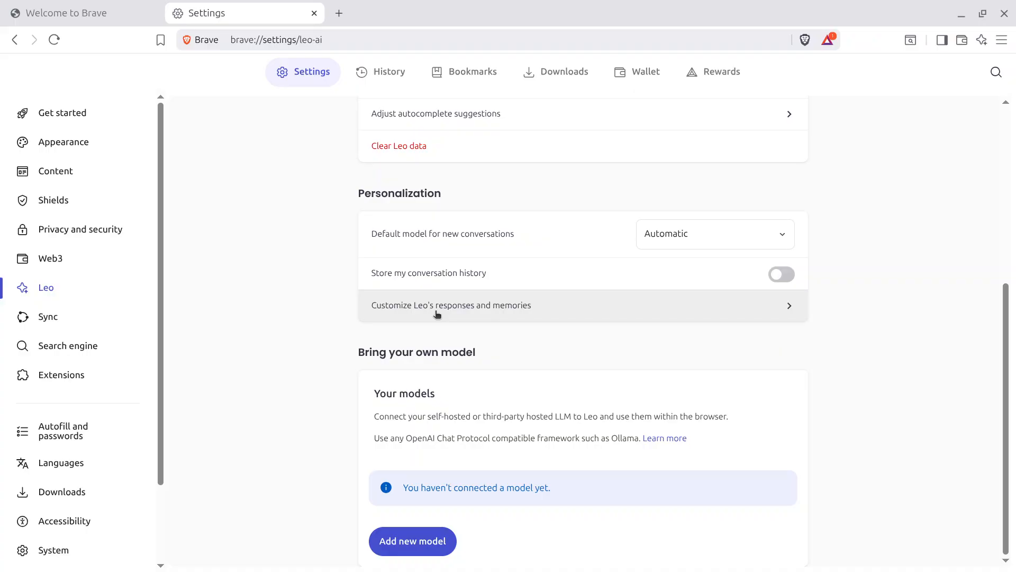
left_click(446, 311)
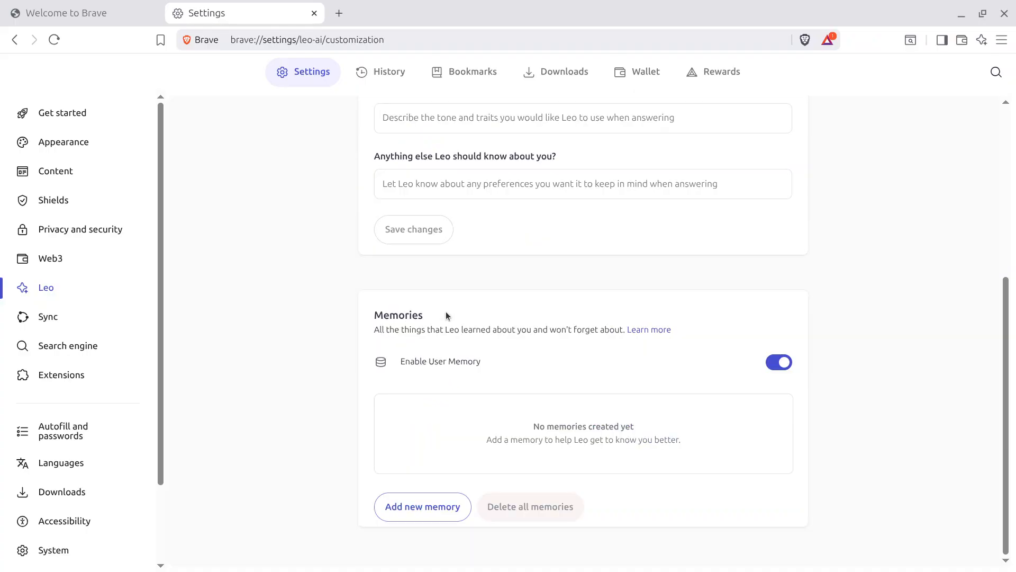
scroll(601, 300, "up", 5)
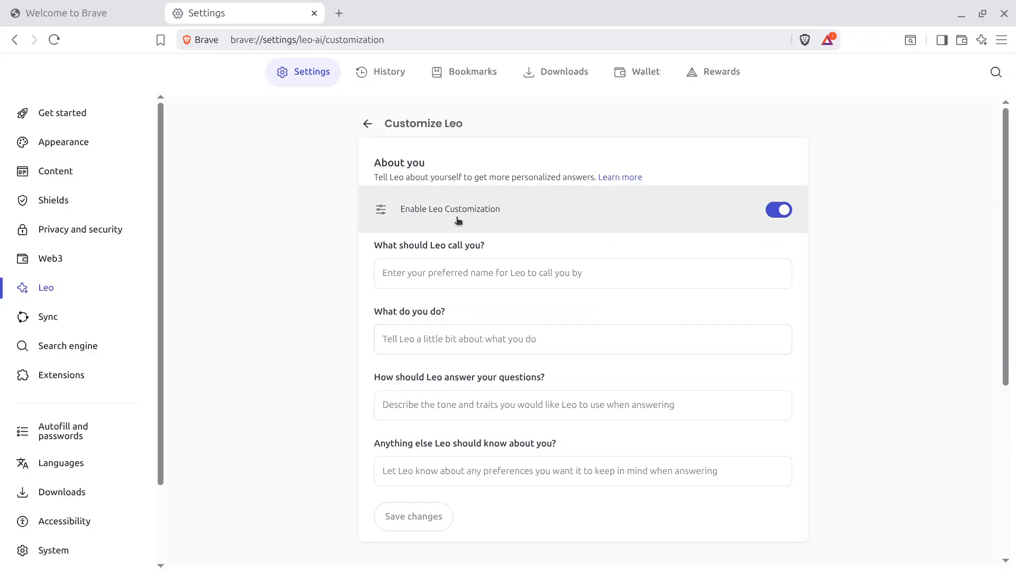
left_click(784, 212)
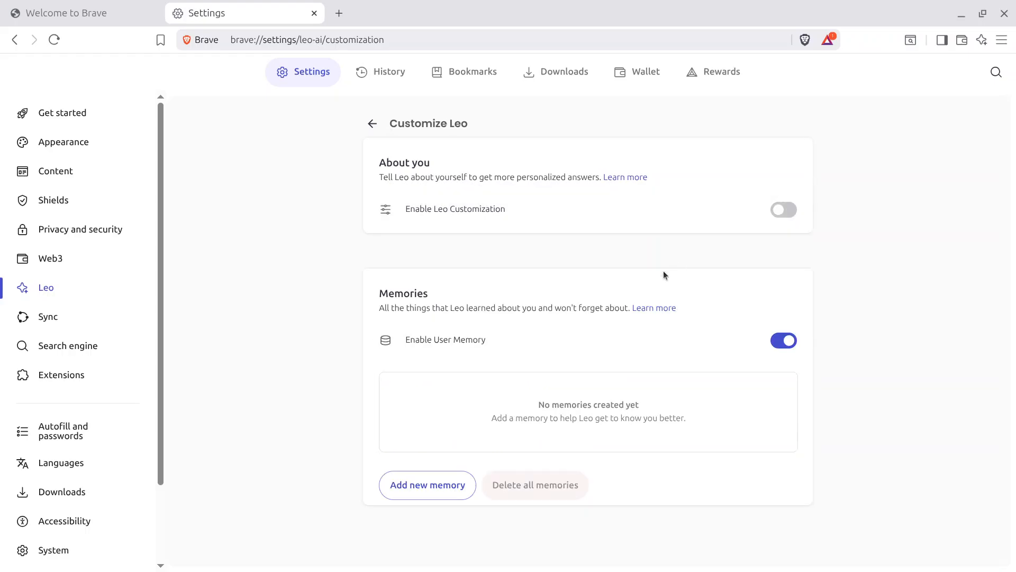
left_click(783, 340)
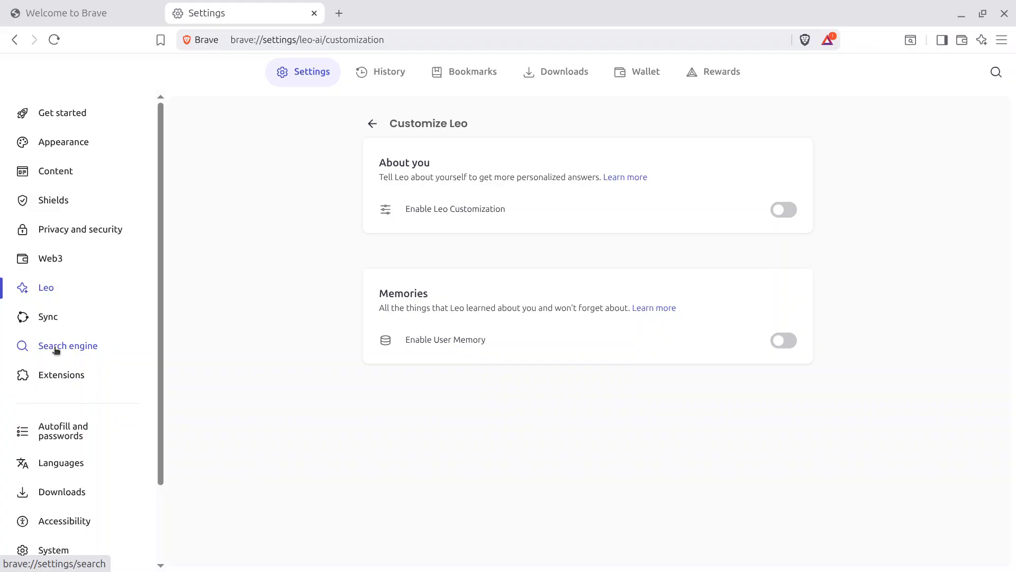
In the search engine settings, review the engine choices for normal windows and turn off Improve search suggestions.
left_click(56, 347)
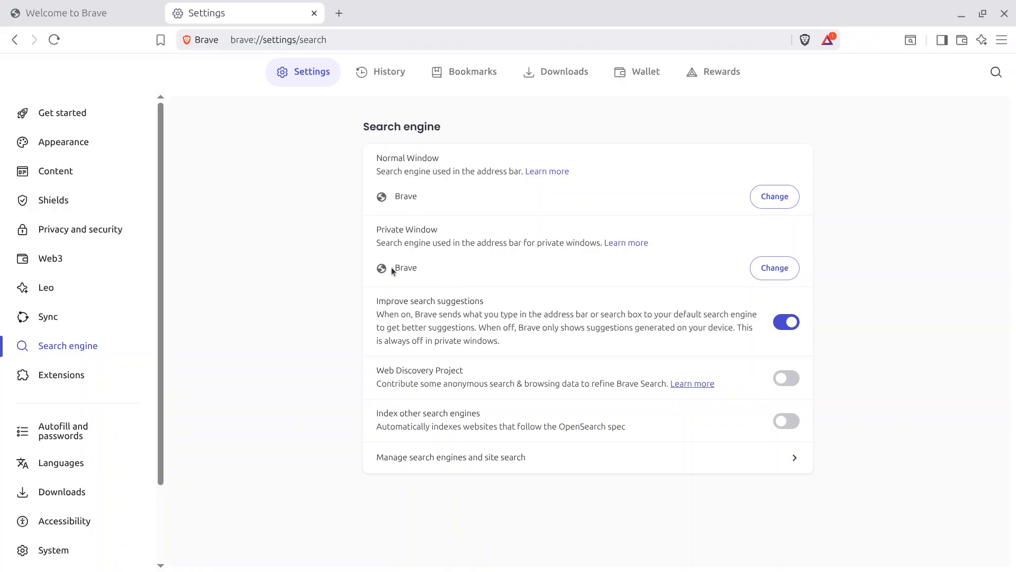
left_click(780, 196)
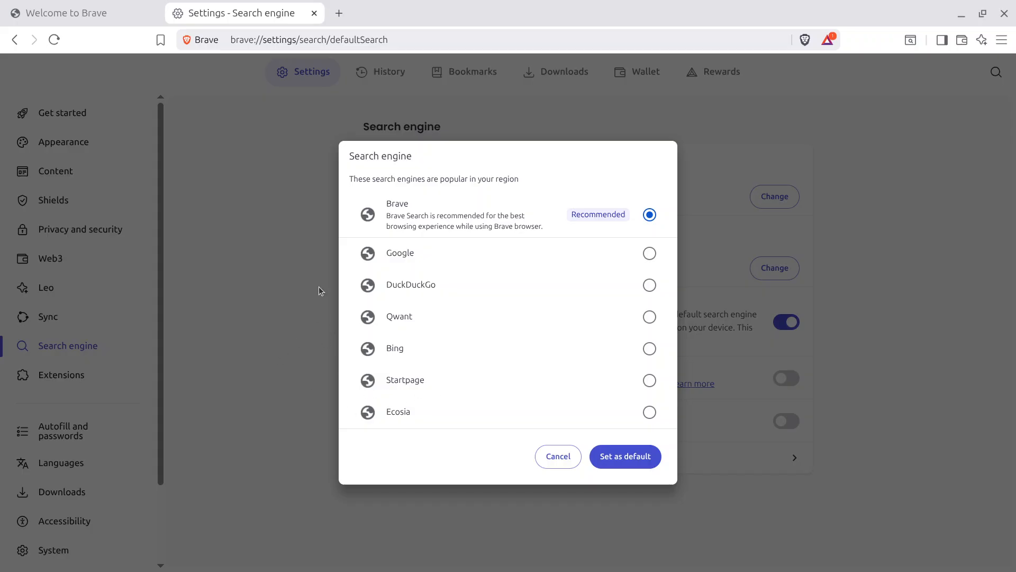
left_click(559, 456)
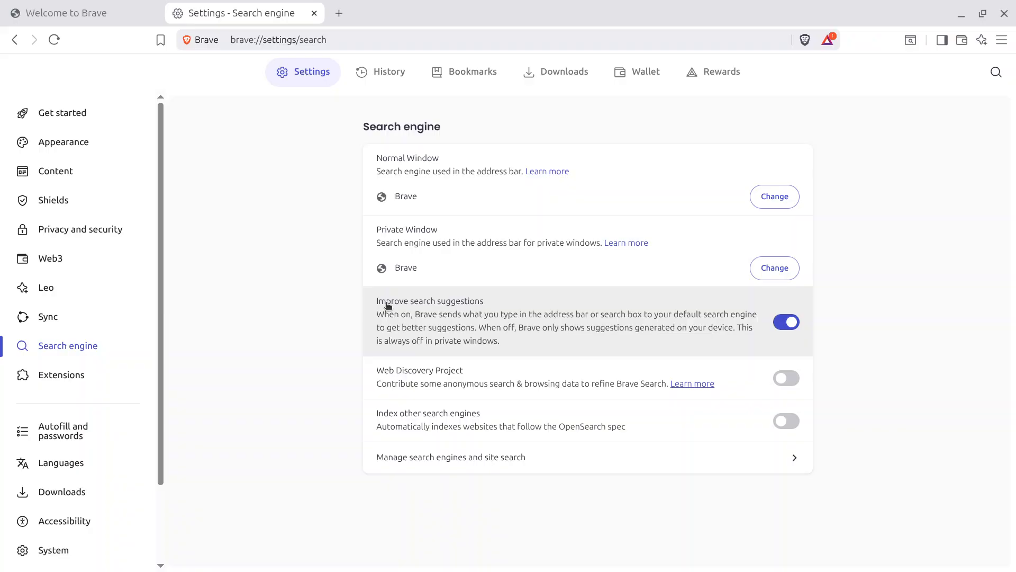
left_click(787, 322)
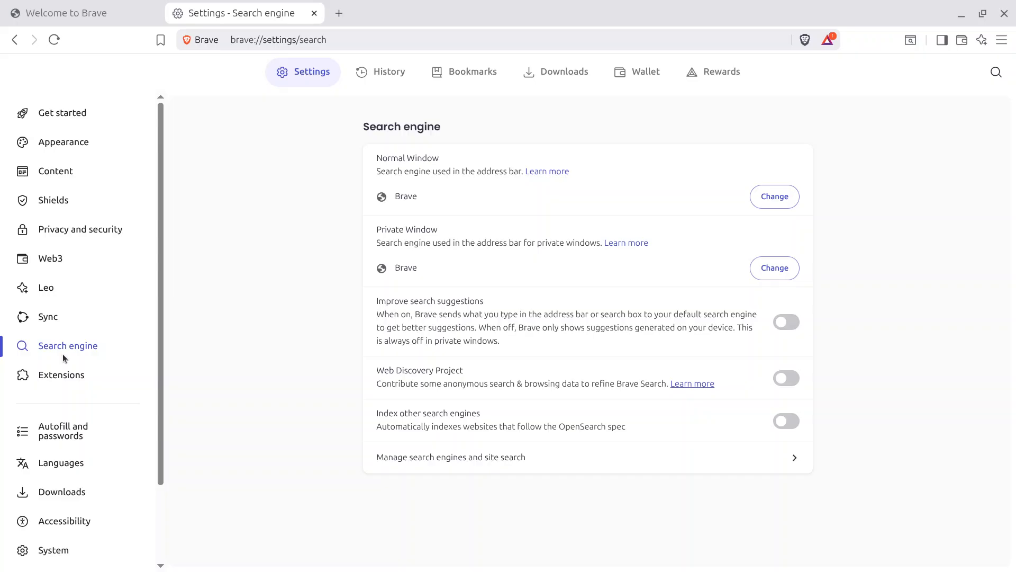
In the autofill payment methods, turn off saving security codes, saving and filling payment methods, and letting sites check for saved ones.
scroll(63, 360, "down", 3)
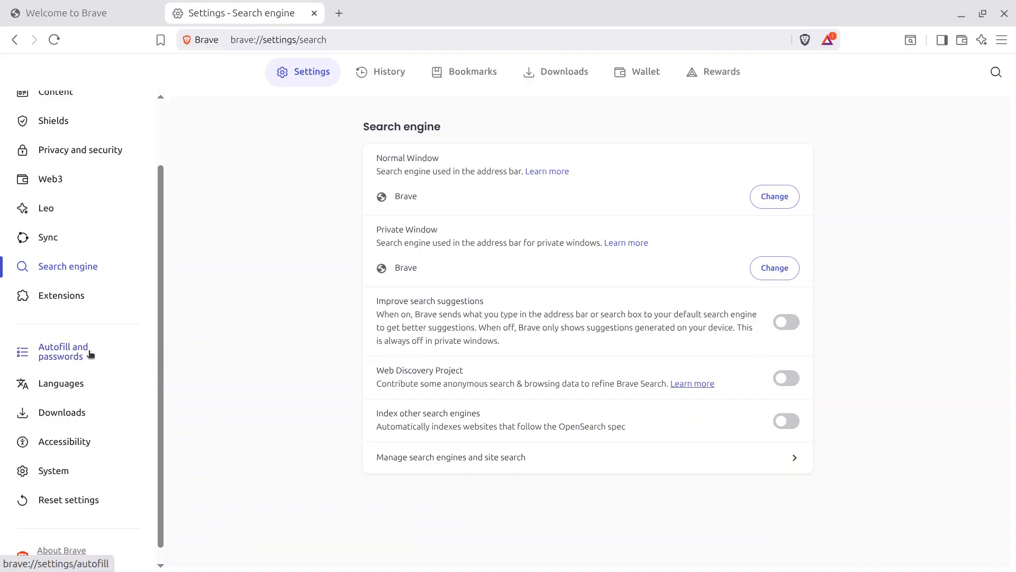
left_click(60, 358)
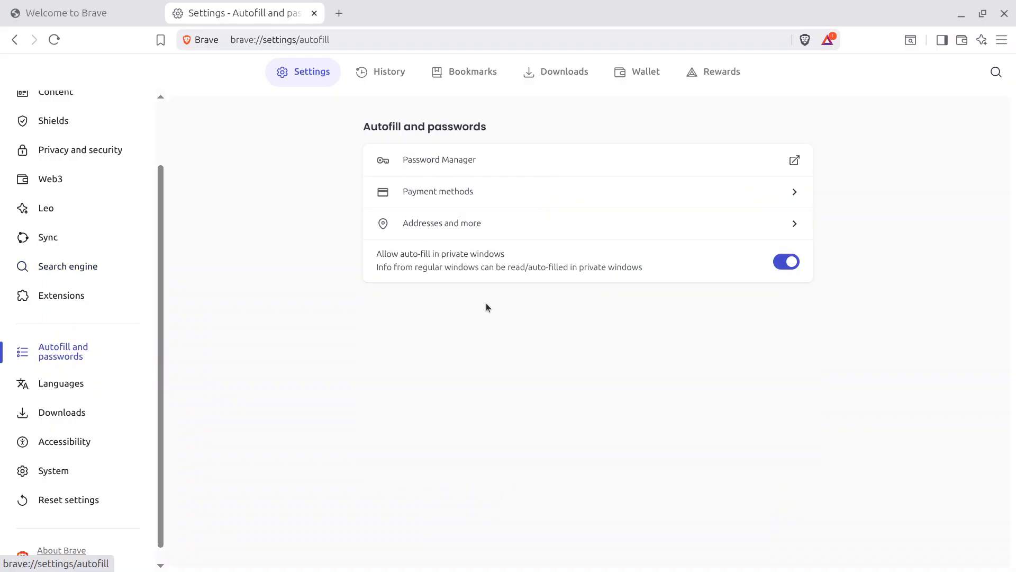
left_click(487, 199)
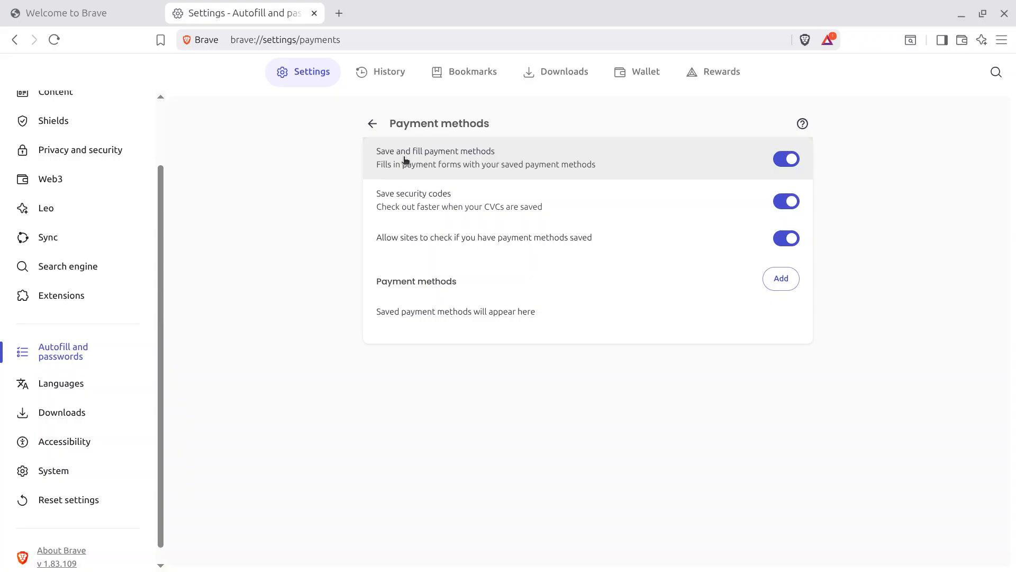
left_click(793, 167)
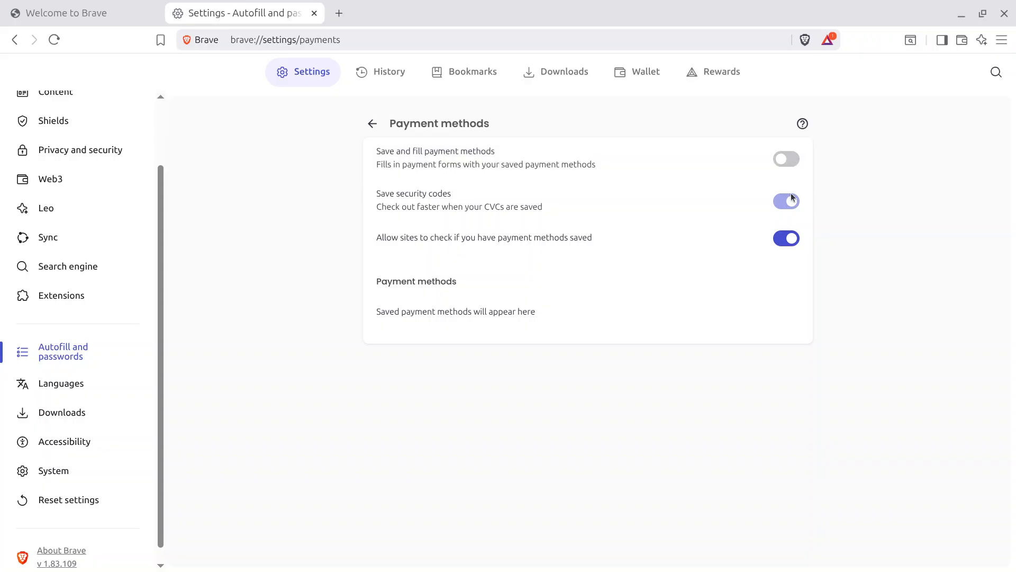
left_click(787, 159)
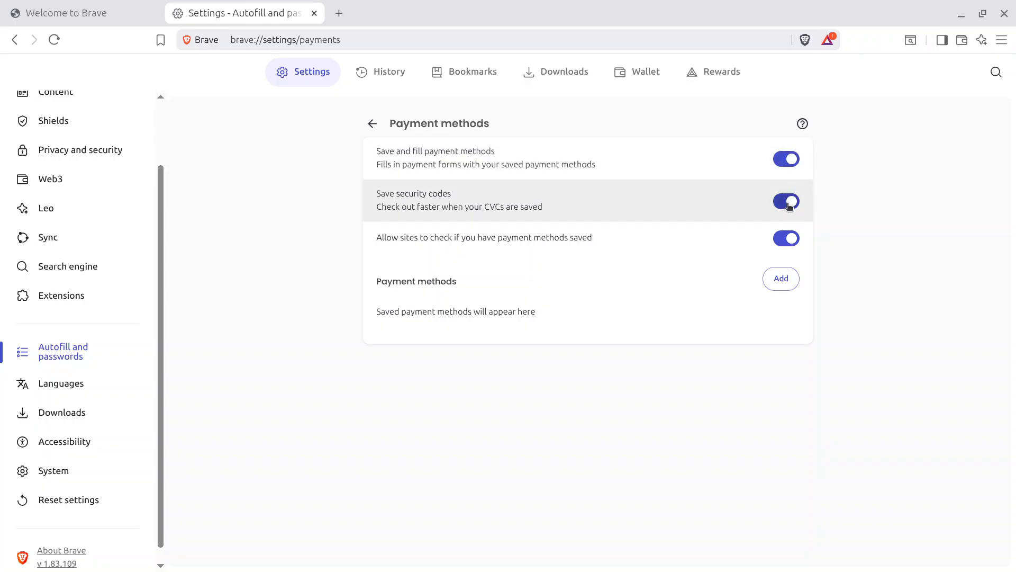
left_click(788, 204)
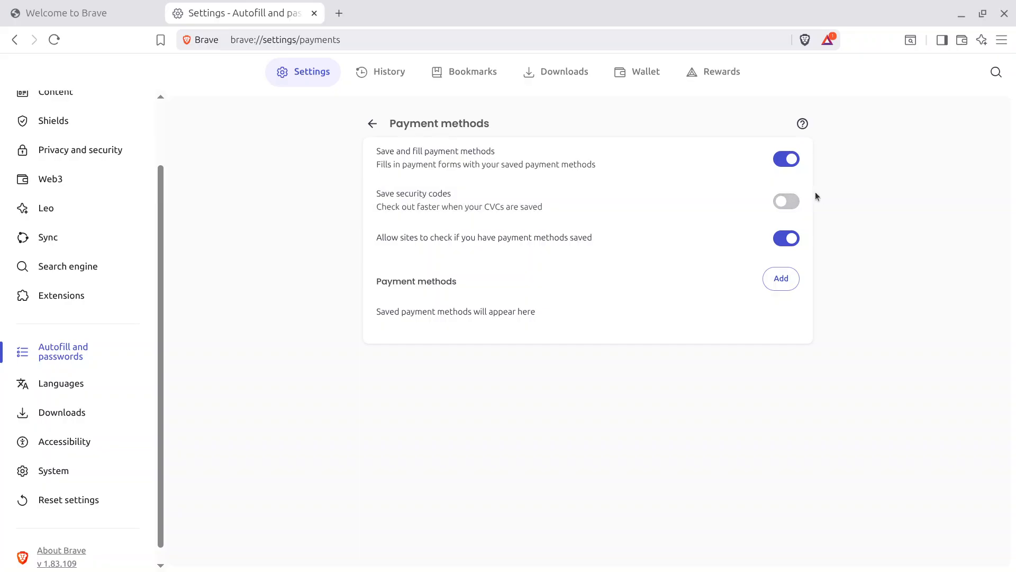
left_click(785, 159)
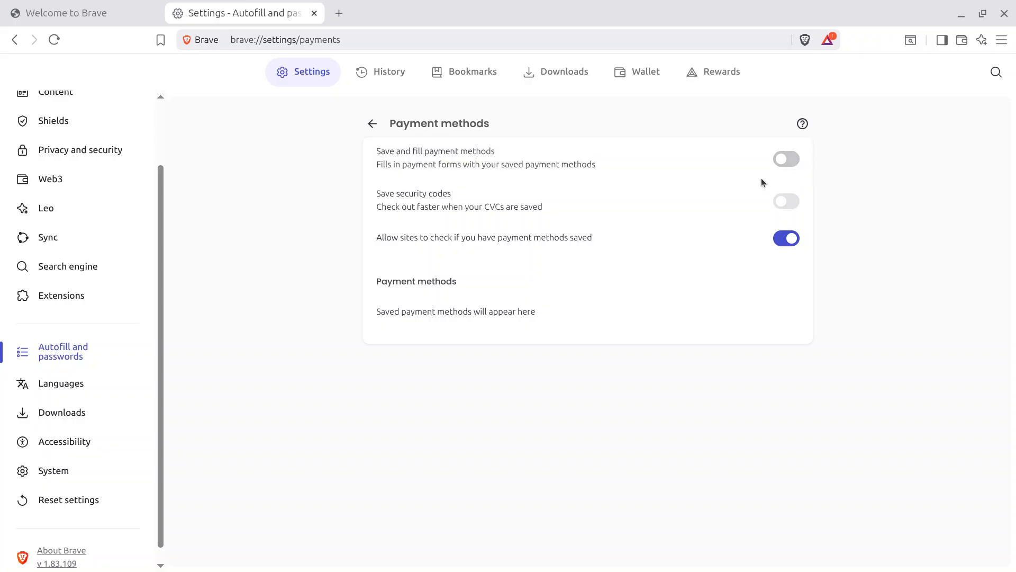
left_click(786, 243)
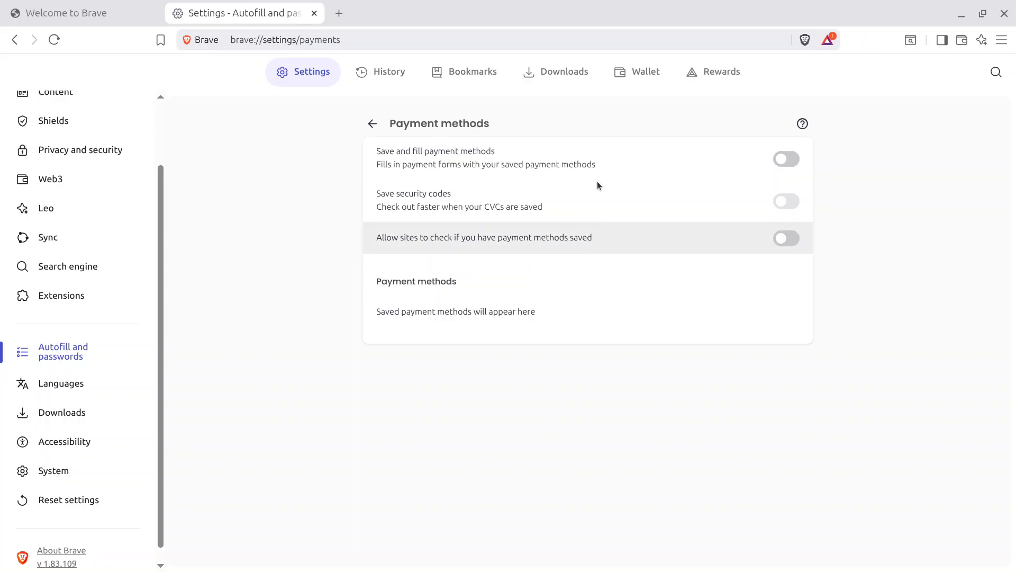
In the autofill settings, turn off saving and filling addresses and disable auto-fill in private windows.
left_click(373, 125)
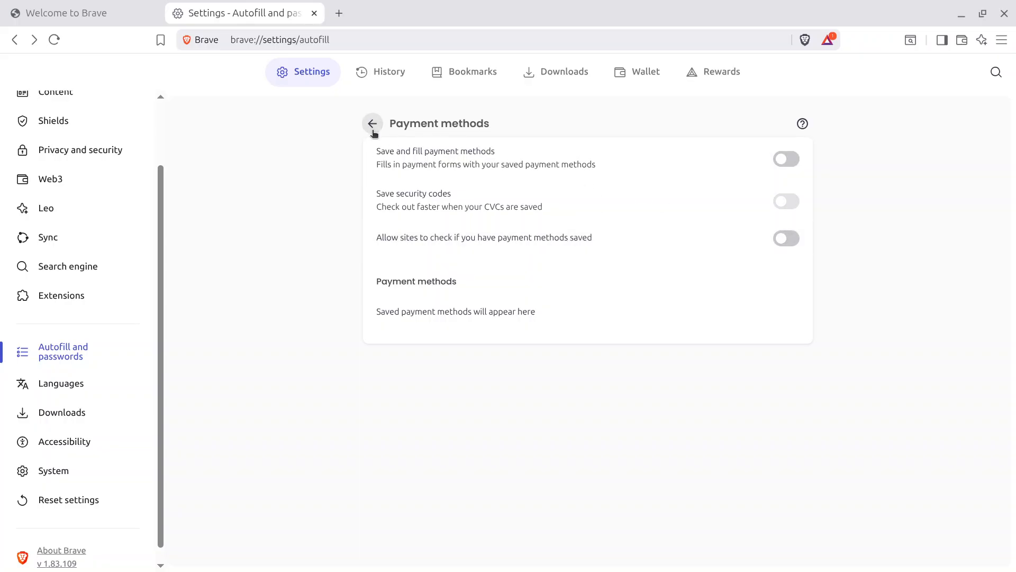
left_click(52, 353)
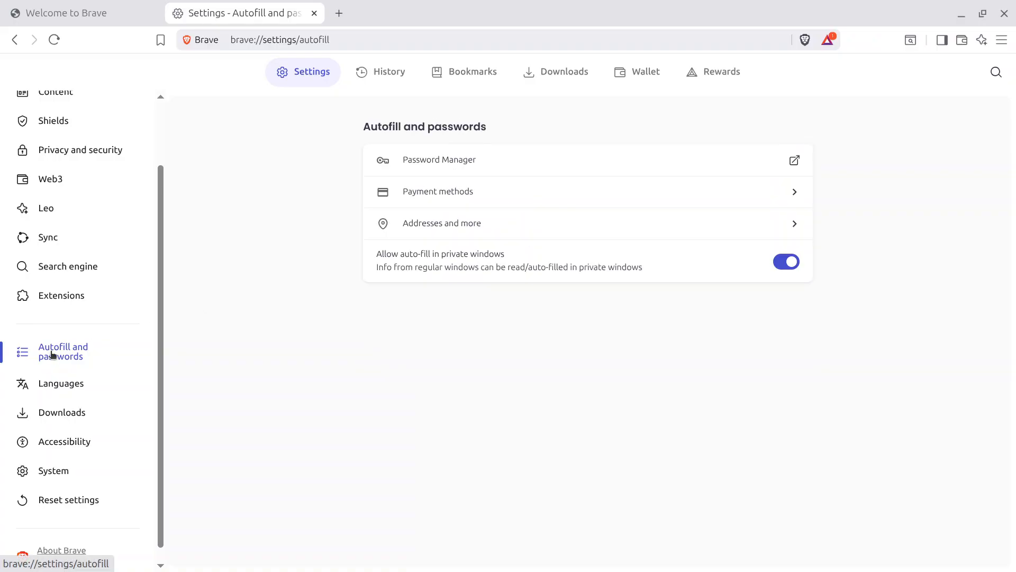
left_click(442, 231)
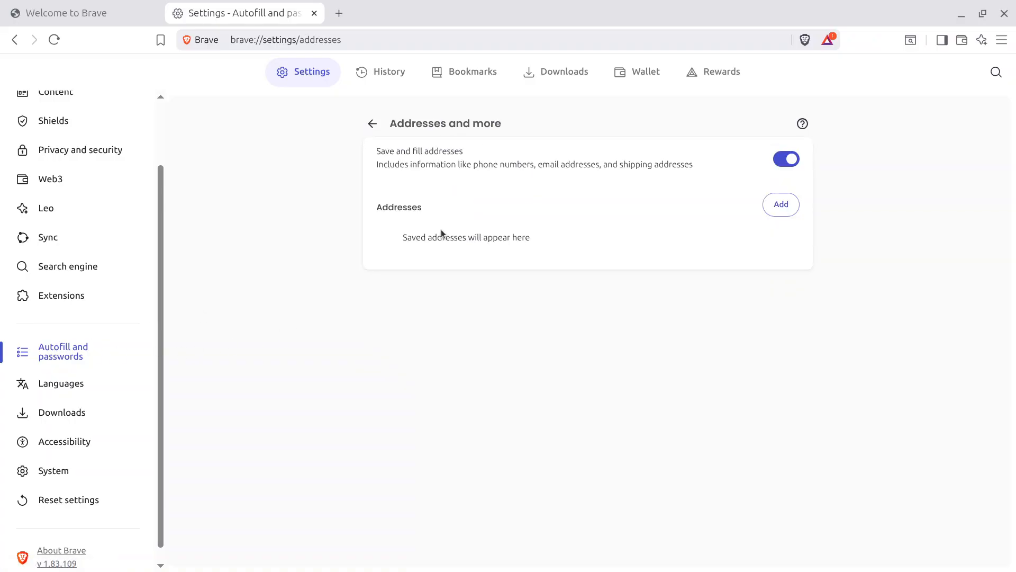
left_click(786, 159)
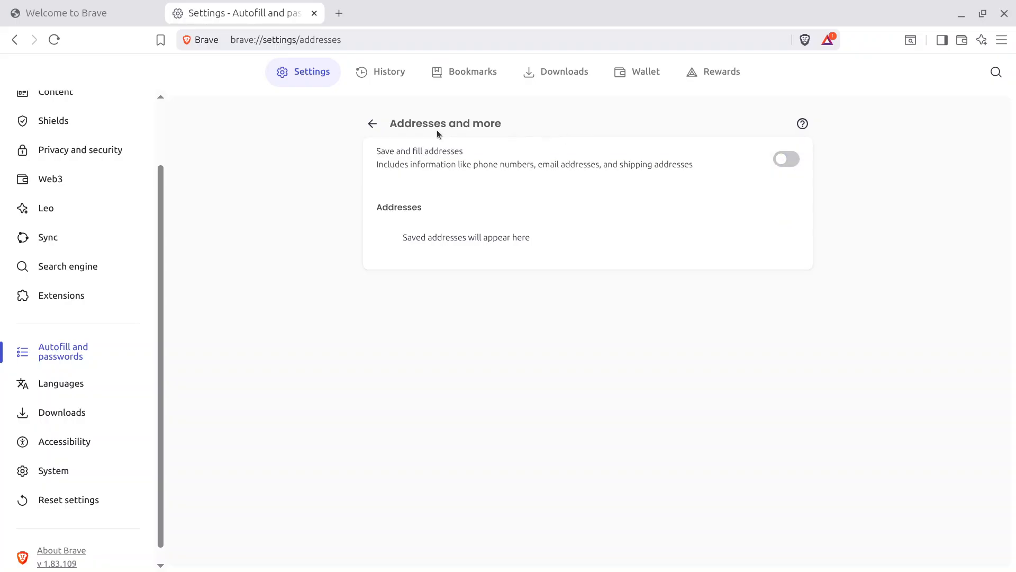
left_click(367, 129)
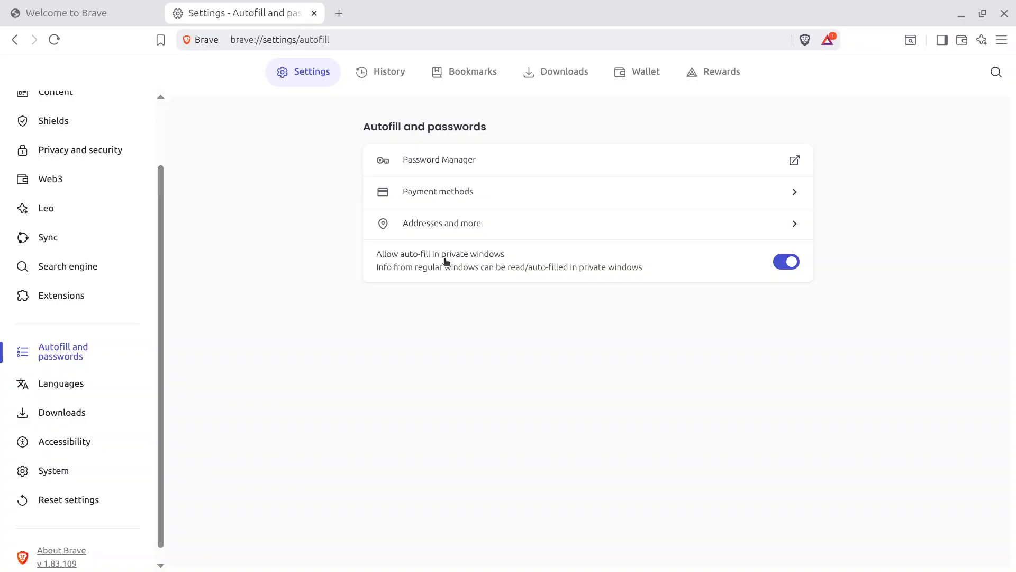
left_click(788, 263)
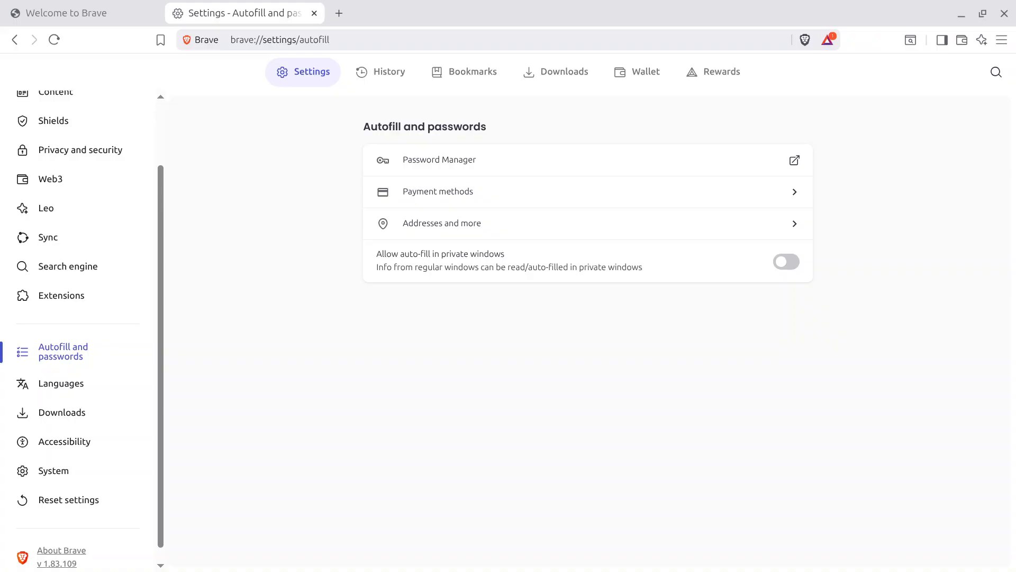
In the extension settings, disable Media Router and relaunch the browser to apply the change.
left_click(66, 295)
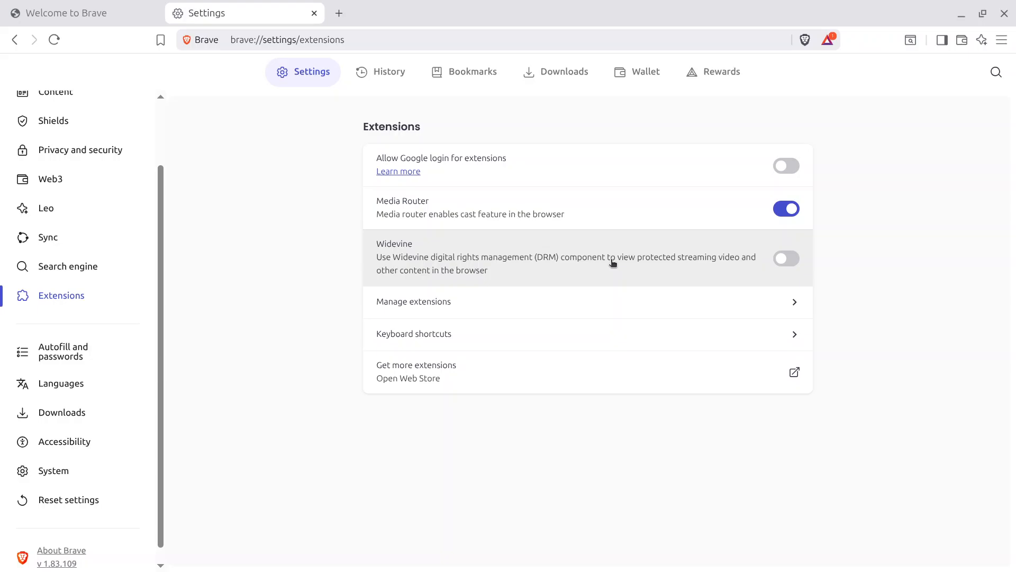
left_click(785, 210)
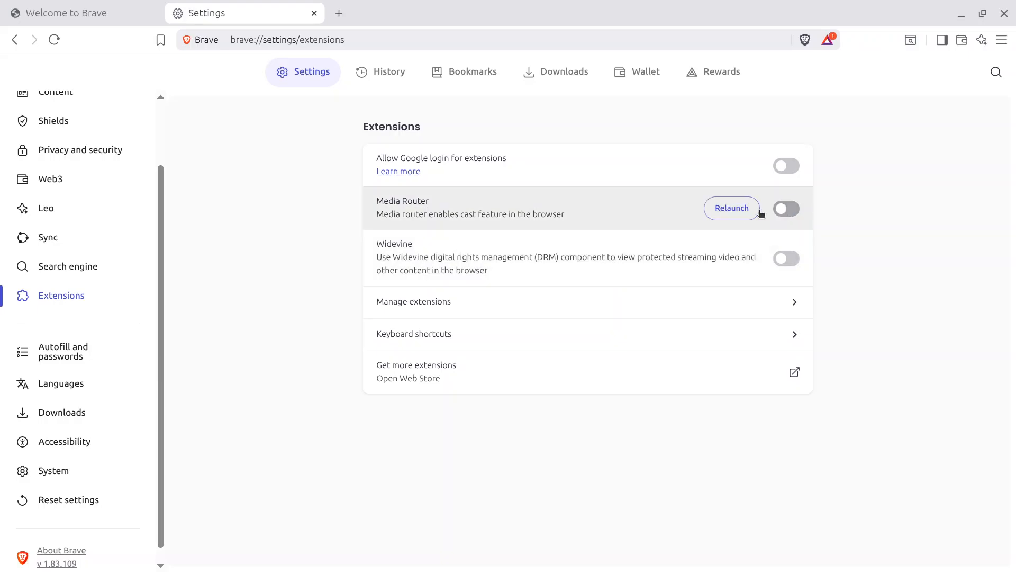
left_click(724, 210)
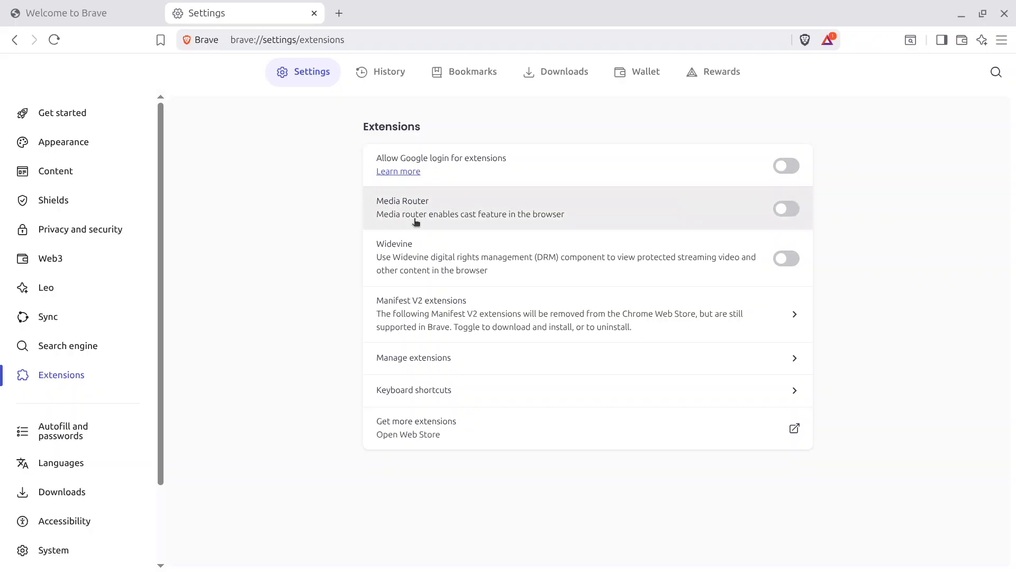
Review the payment method, Content, Privacy and security, and Site and Shields settings, including data collection and site permissions.
left_click(66, 429)
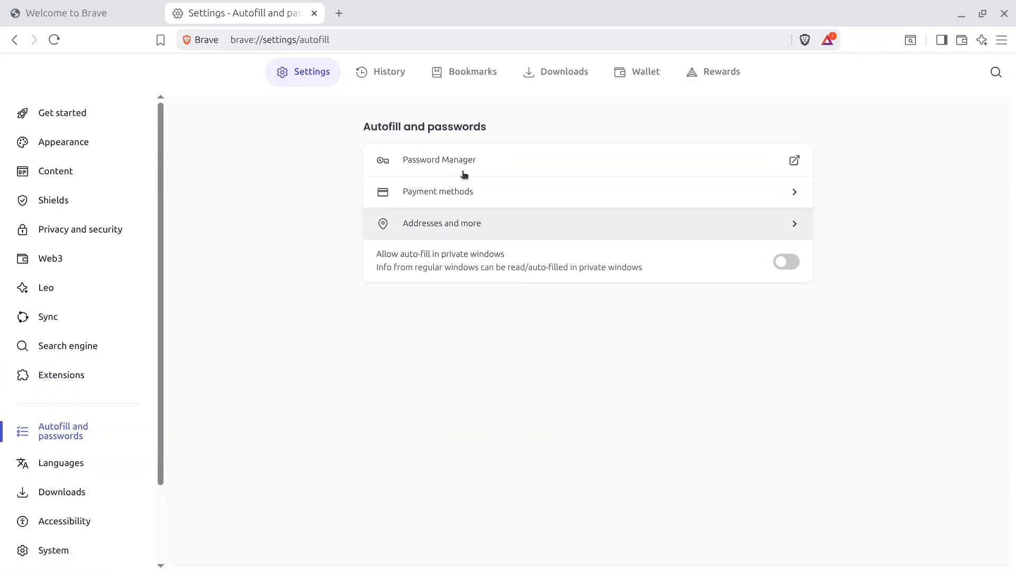
left_click(469, 191)
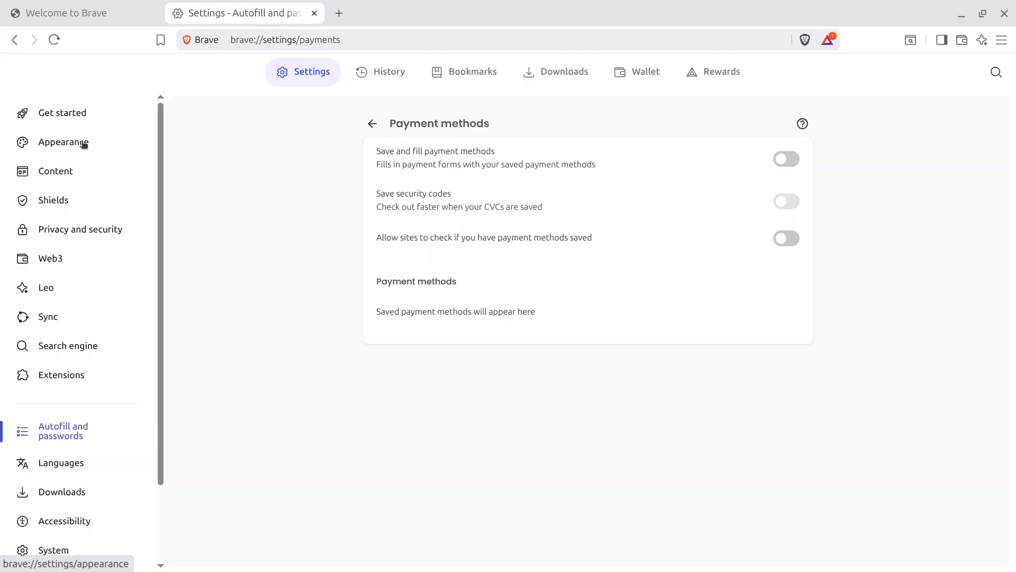
left_click(73, 170)
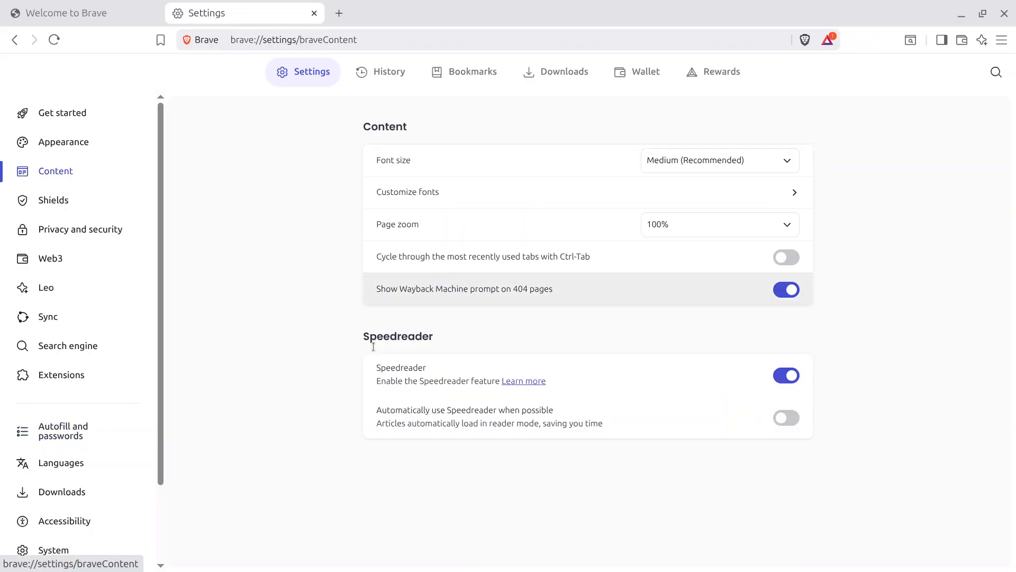
left_click(113, 229)
scroll(482, 318, "down", 5)
scroll(478, 318, "down", 4)
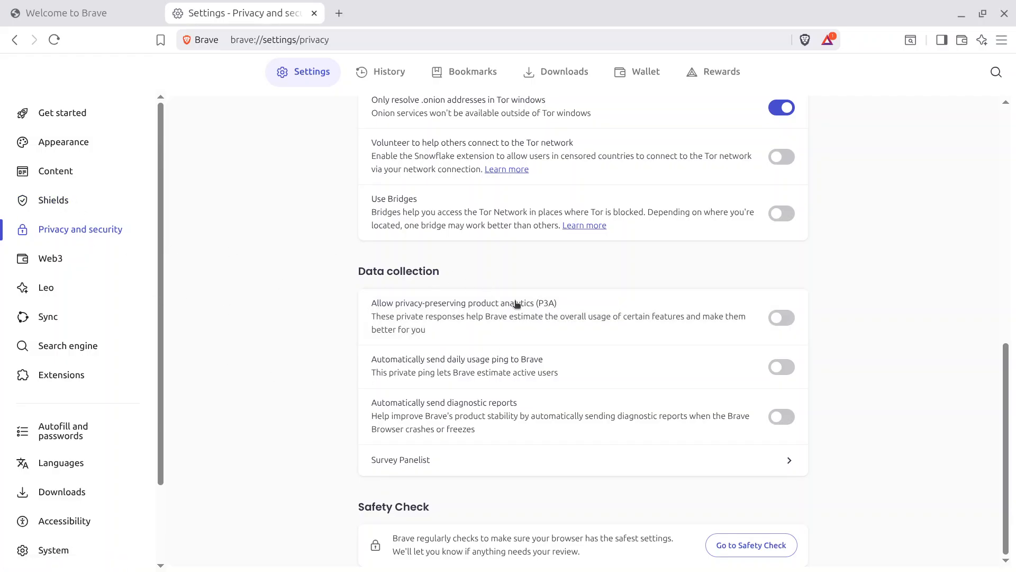
scroll(516, 303, "up", 10)
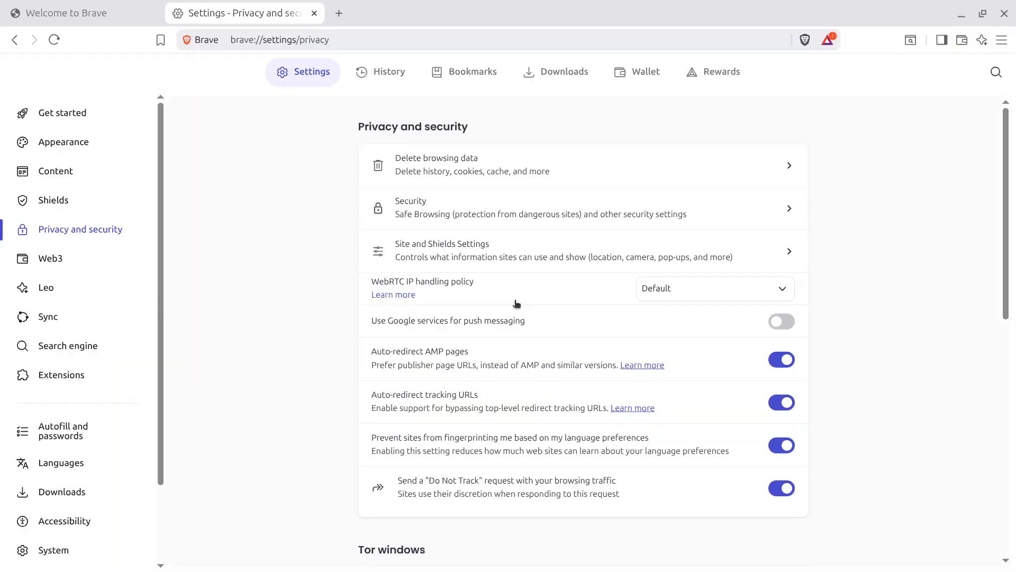
left_click(490, 247)
scroll(522, 288, "down", 6)
scroll(509, 275, "up", 6)
scroll(492, 307, "down", 2)
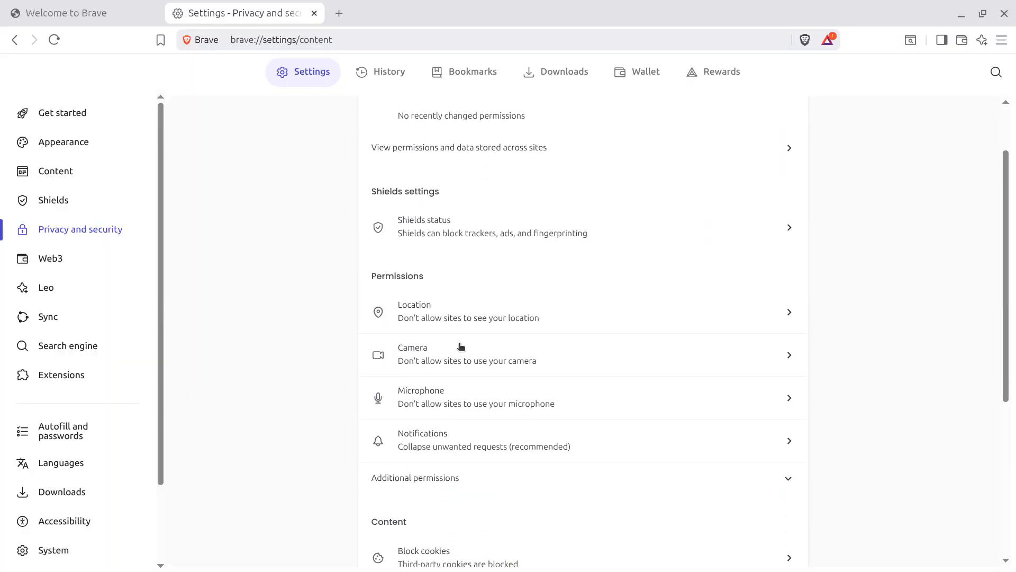
scroll(444, 305, "up", 2)
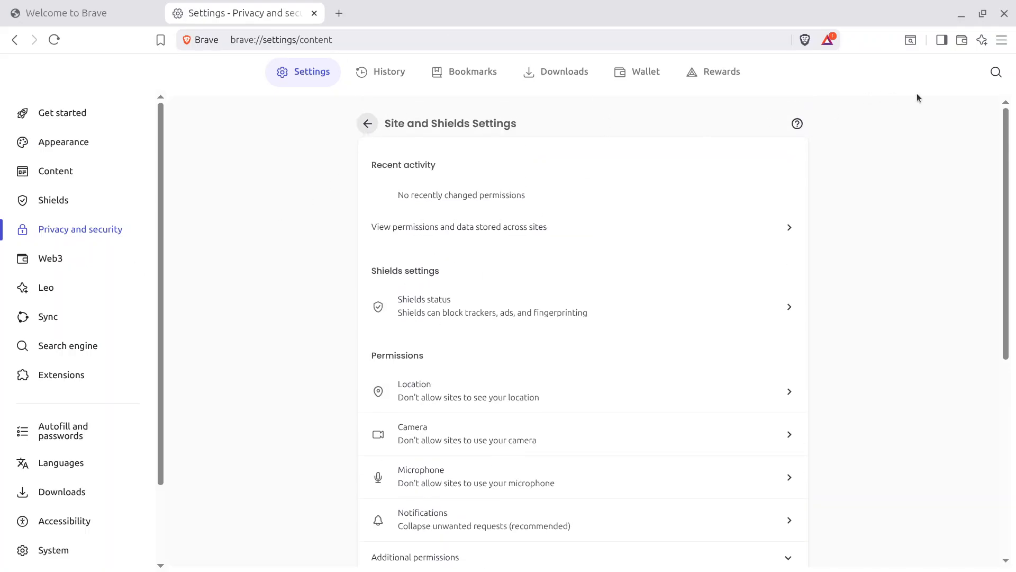
Open a new tab and close the Settings and Welcome to Brave tabs.
left_click(341, 14)
left_click(314, 13)
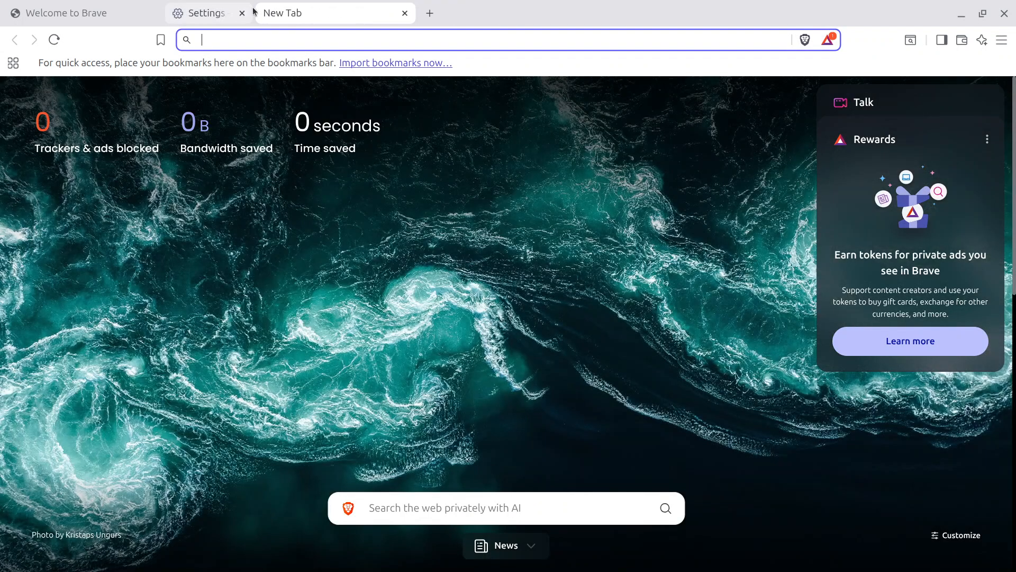
left_click(152, 13)
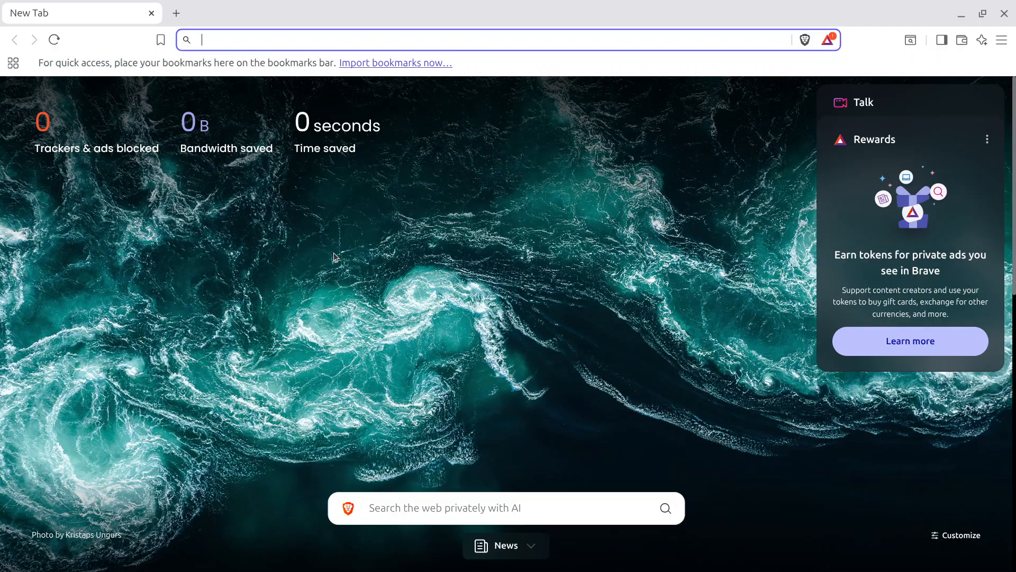